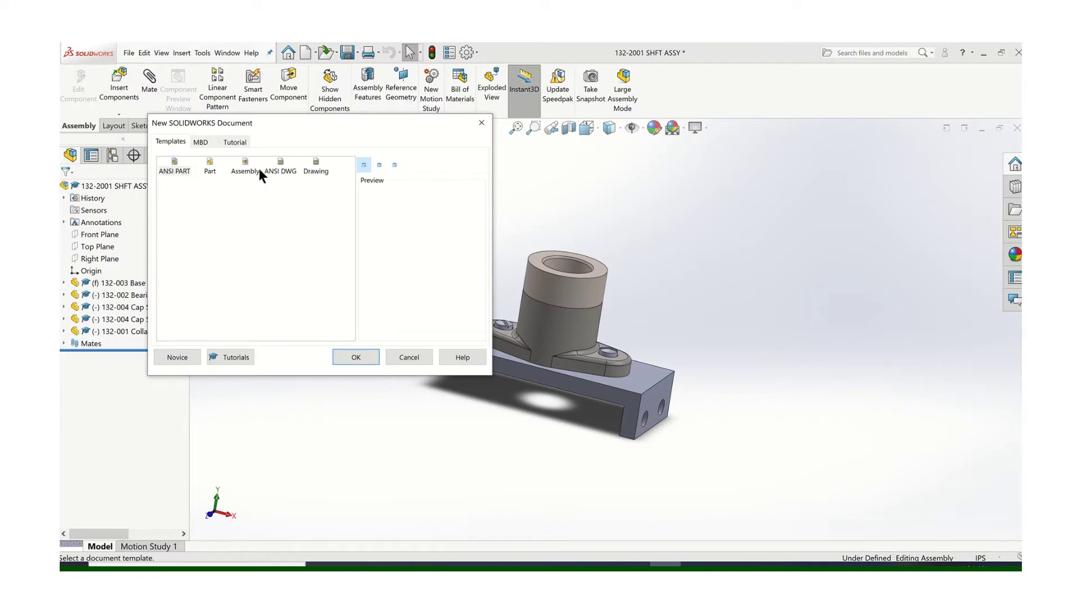
- Create a new drawing from the ANSI DWG template and load the 132-2001 SHFT ASSY views into the View Palette
click(267, 165)
click(369, 363)
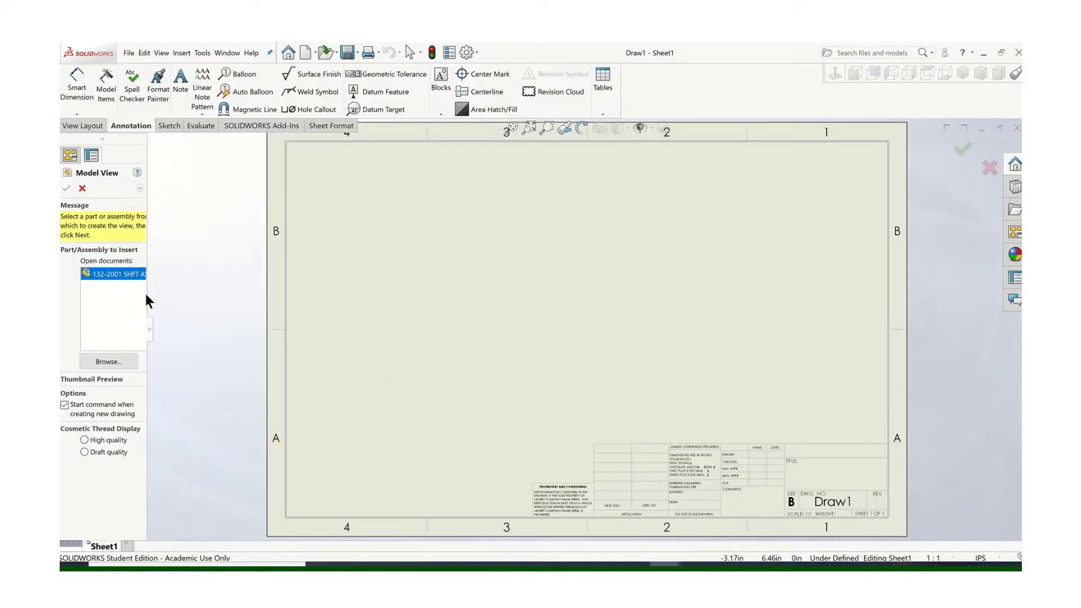
drag(147, 294, 178, 289)
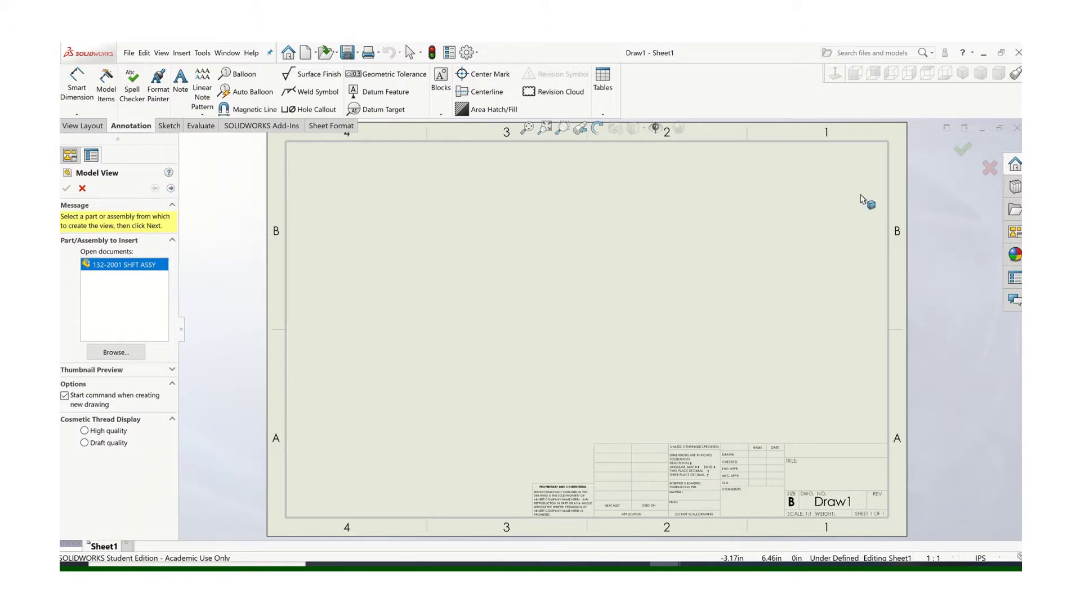
click(1018, 234)
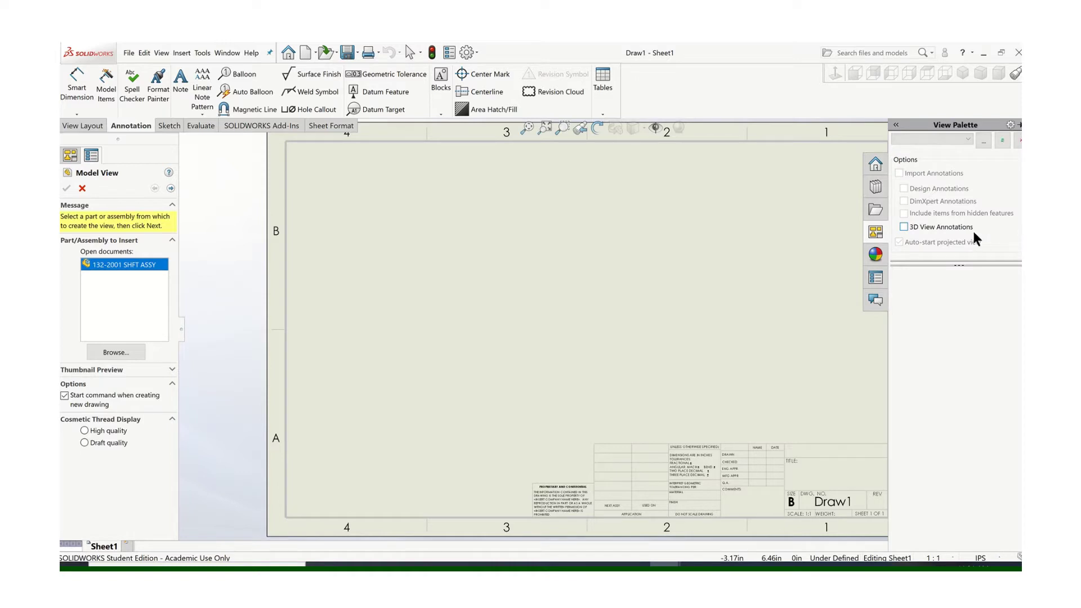
click(968, 139)
click(951, 149)
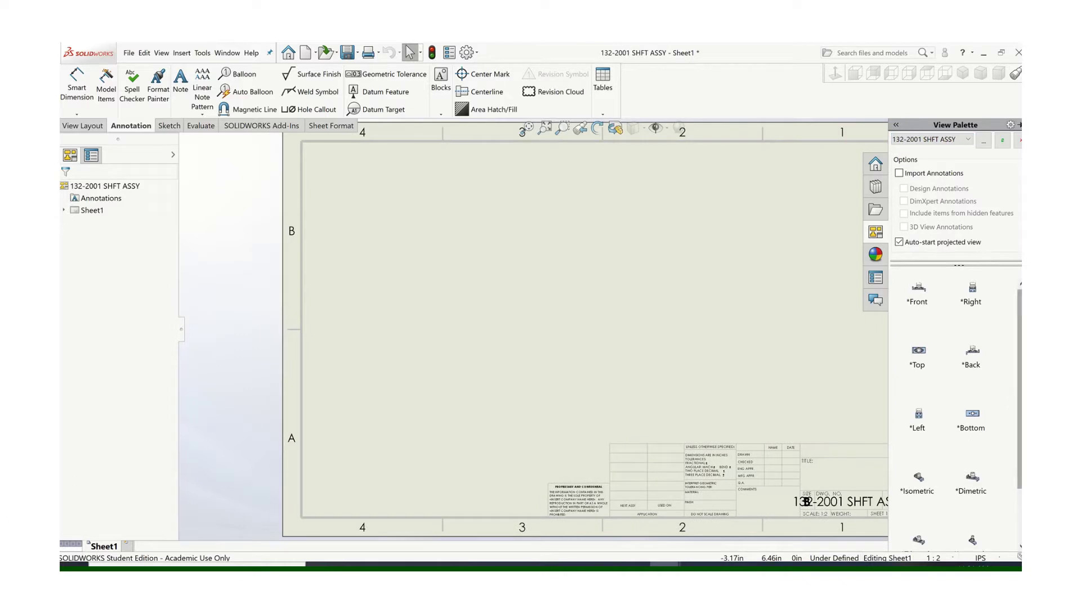
- Place the Current view on the left half of the sheet and the Isometric Exploded view on the right half
scroll(1005, 430, down, 1)
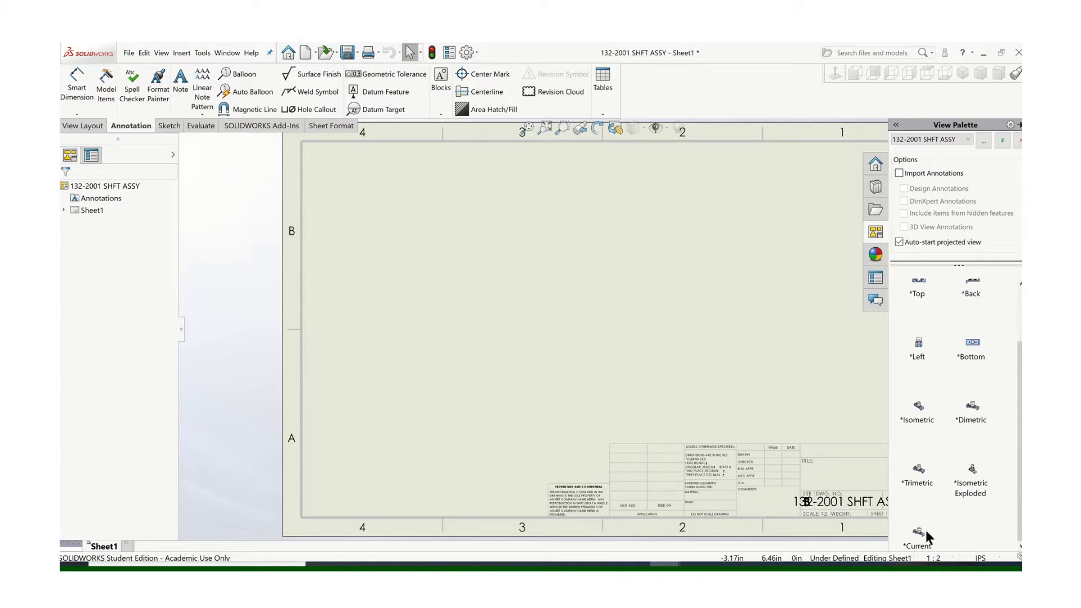
mouse_move(918, 533)
mouse_down()
mouse_move(750, 431)
mouse_move(435, 275)
mouse_move(441, 266)
mouse_up()
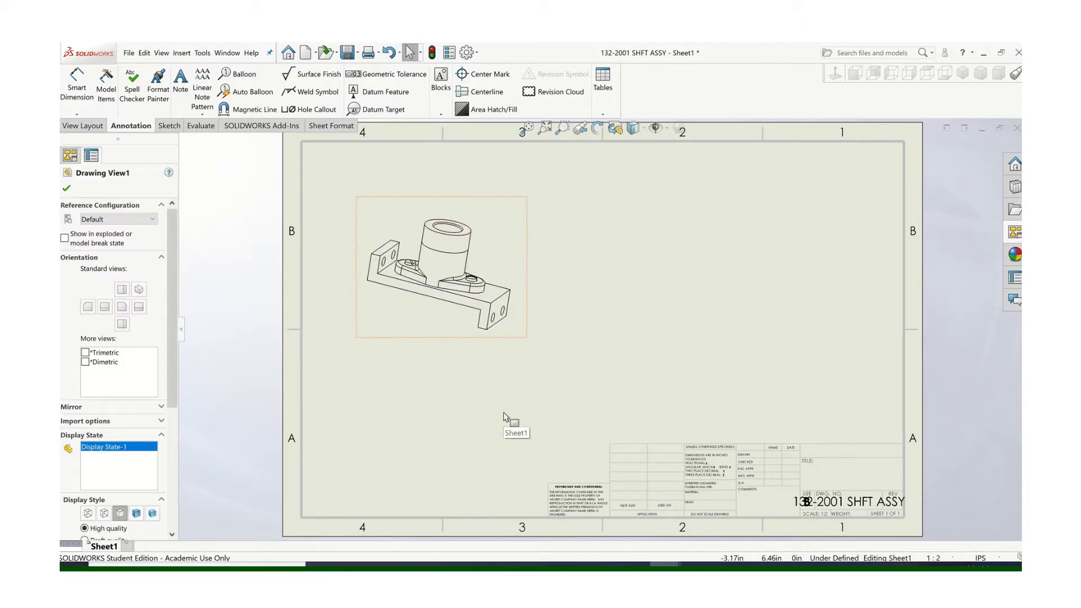
click(1015, 232)
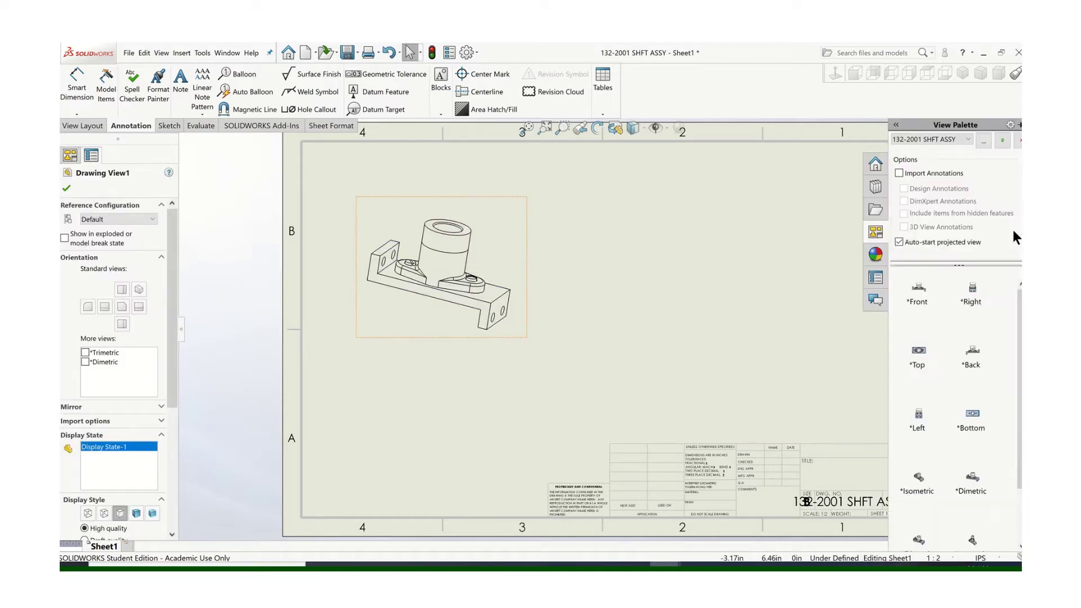
scroll(984, 500, down, 2)
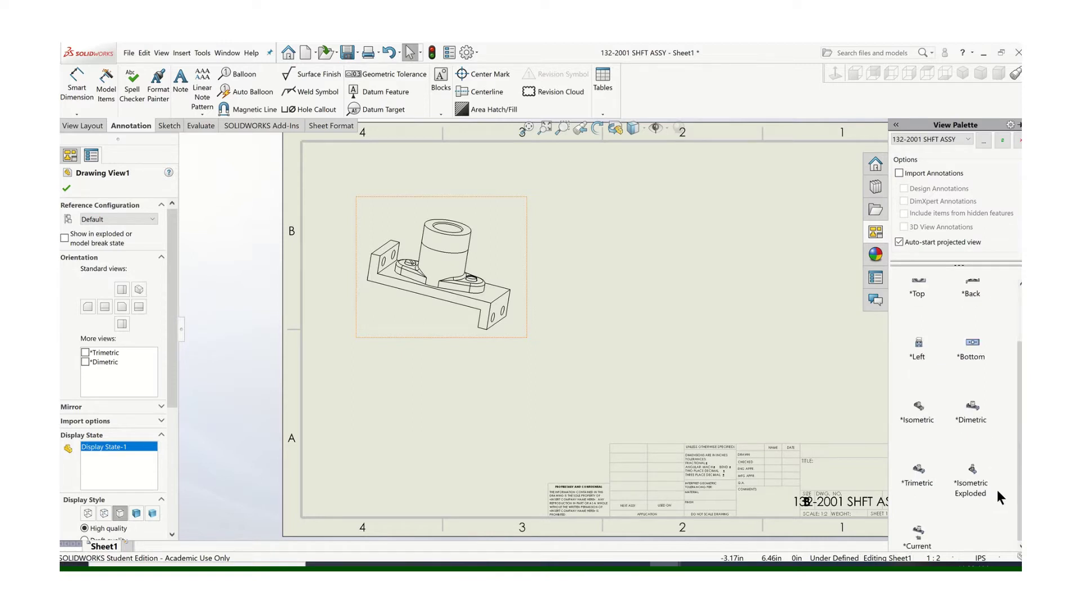
mouse_move(979, 475)
mouse_down()
mouse_move(743, 279)
mouse_move(724, 286)
mouse_up()
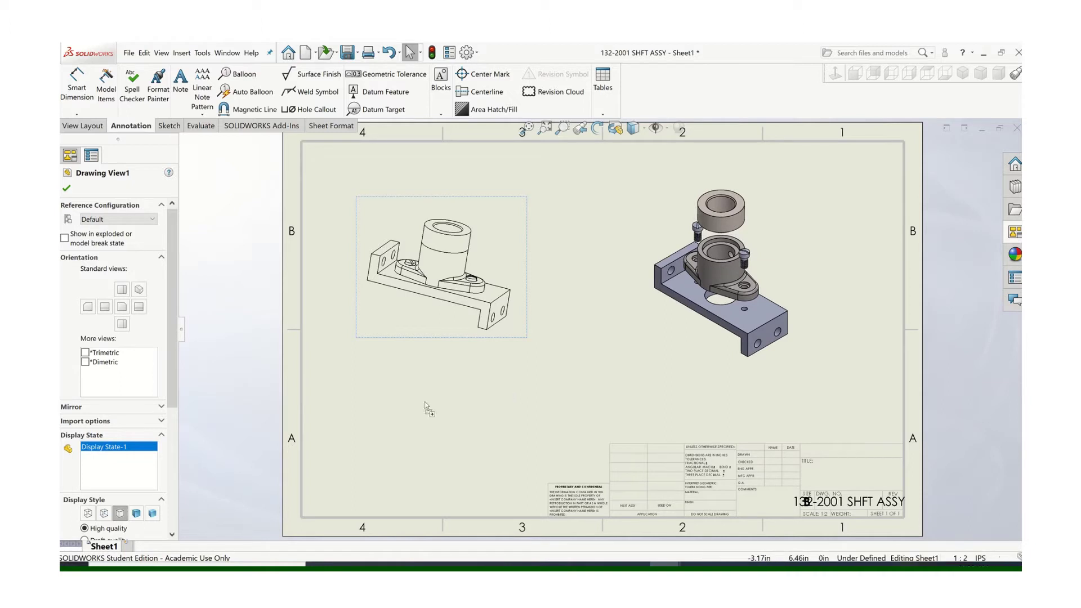
click(388, 456)
- Set the assembled view to a custom scale of 1:1 and move it slightly inward on the sheet
click(396, 337)
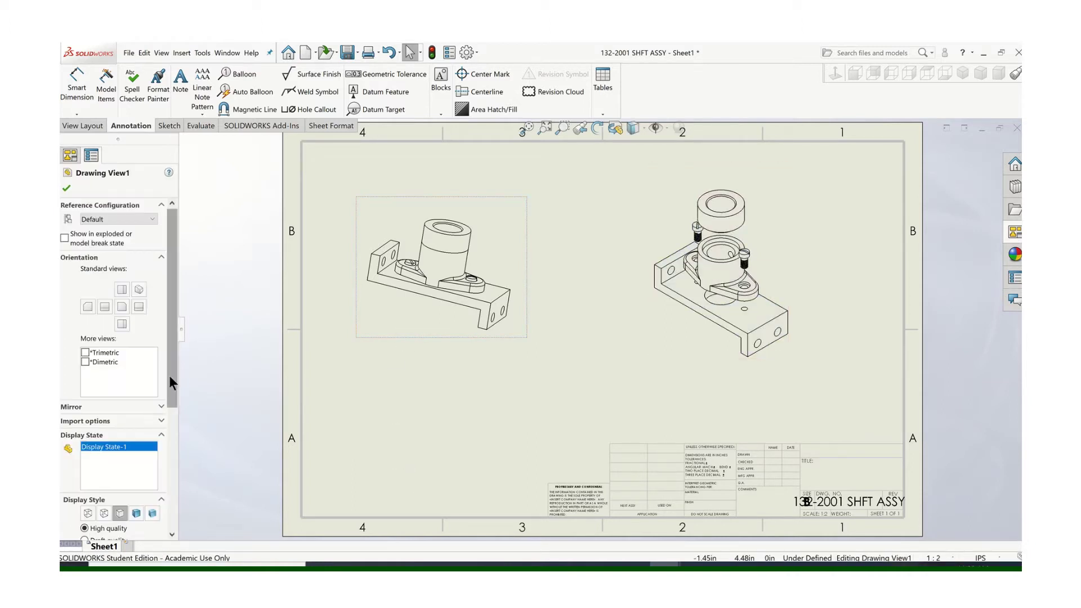
scroll(171, 372, down, 5)
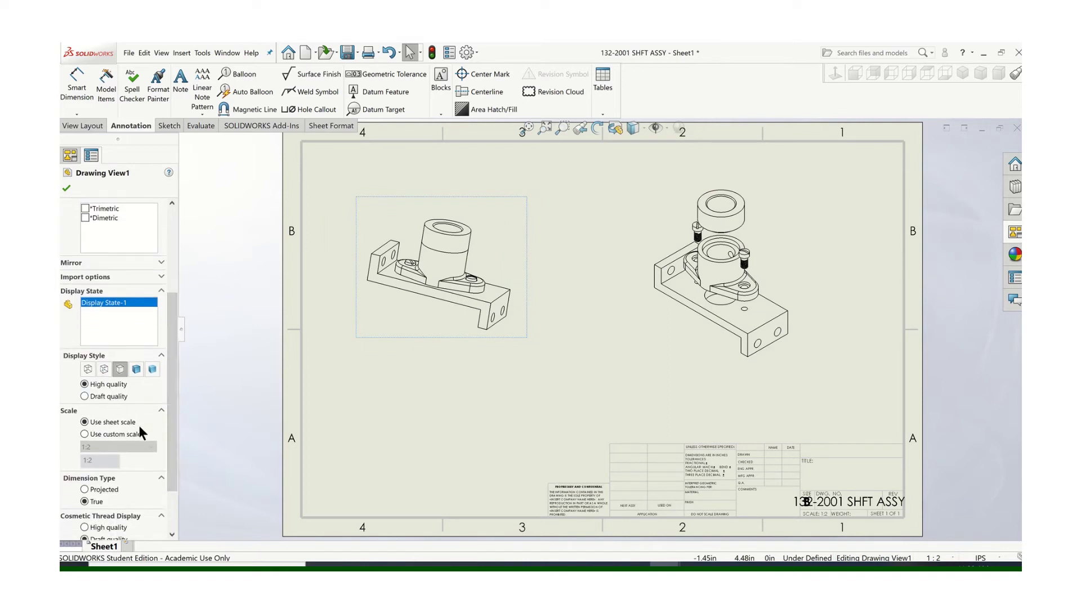
click(88, 434)
click(141, 445)
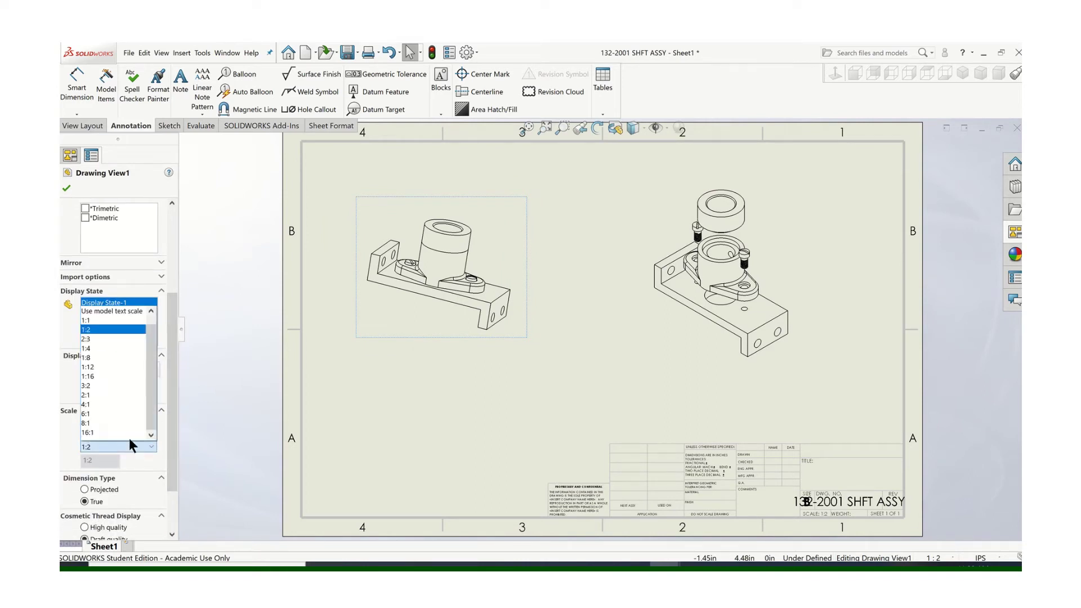
click(98, 321)
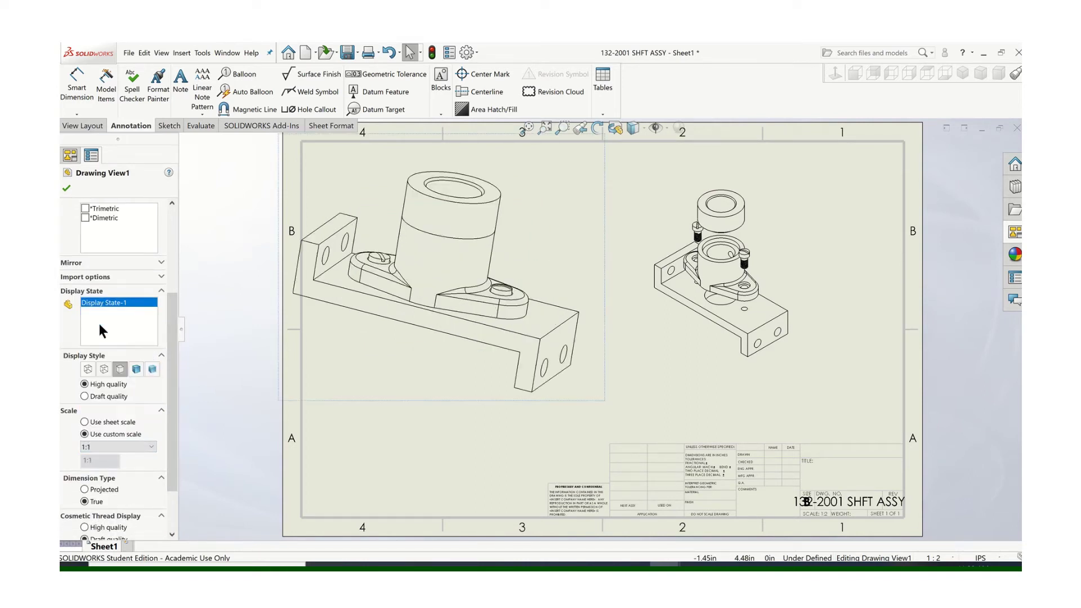
drag(419, 405, 455, 418)
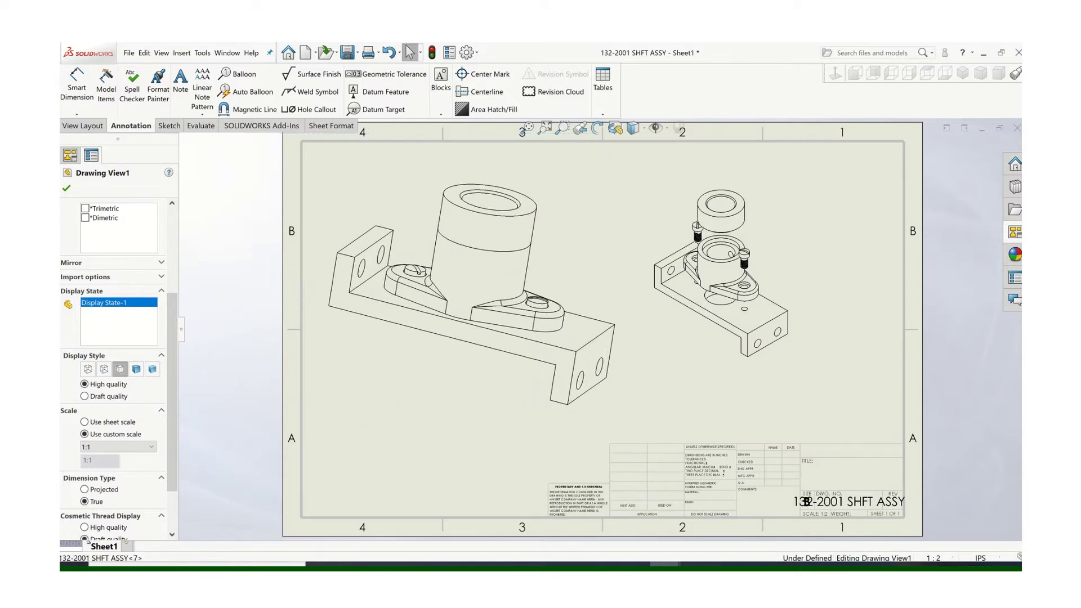
- Give the assembled view a user-defined scale of 1:3
scroll(171, 316, down, 3)
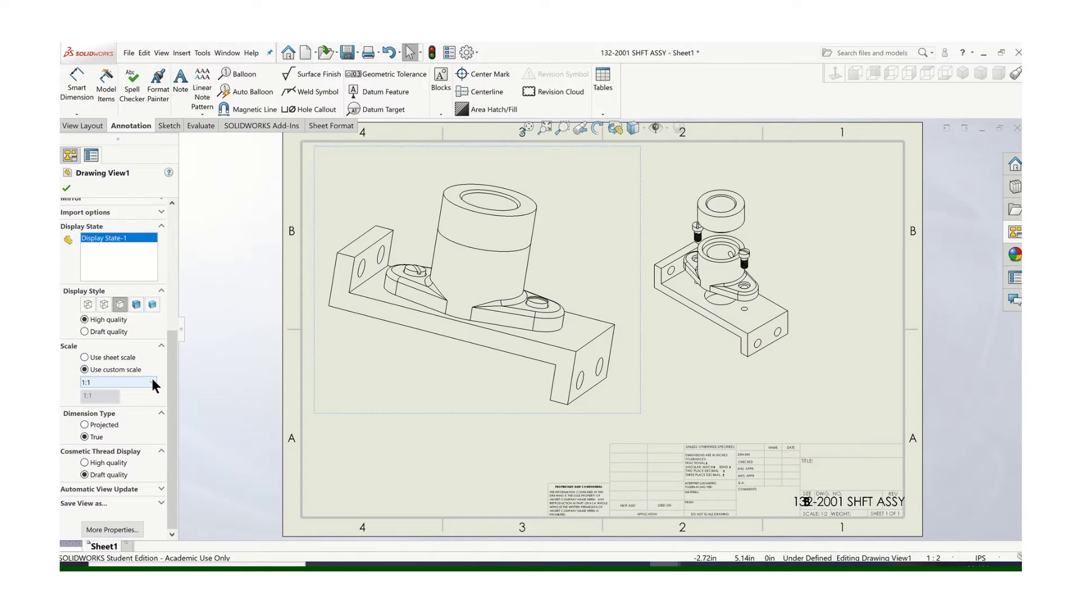
click(152, 380)
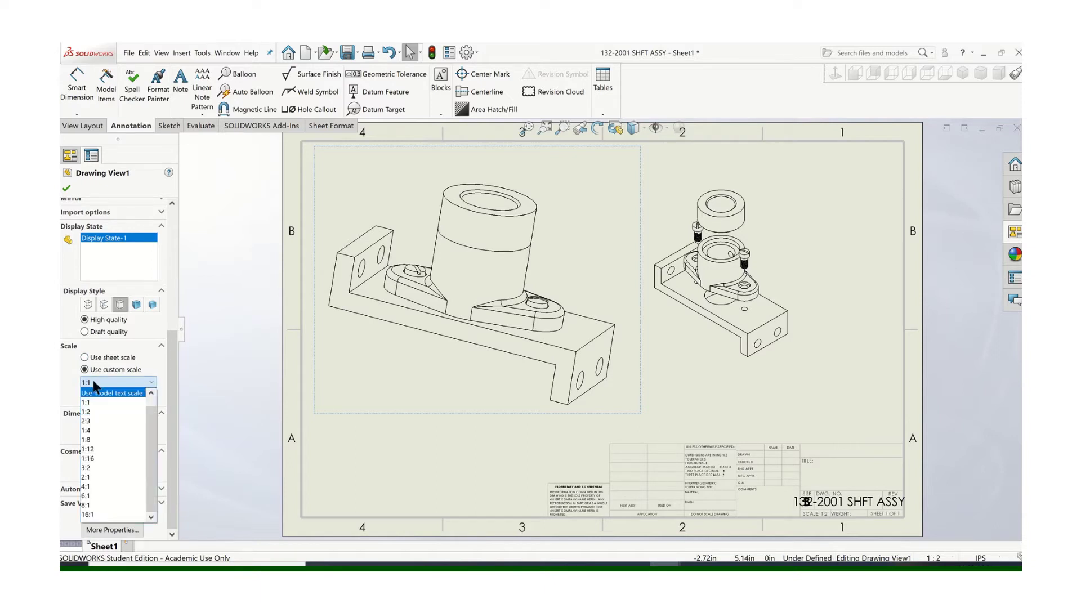
click(115, 391)
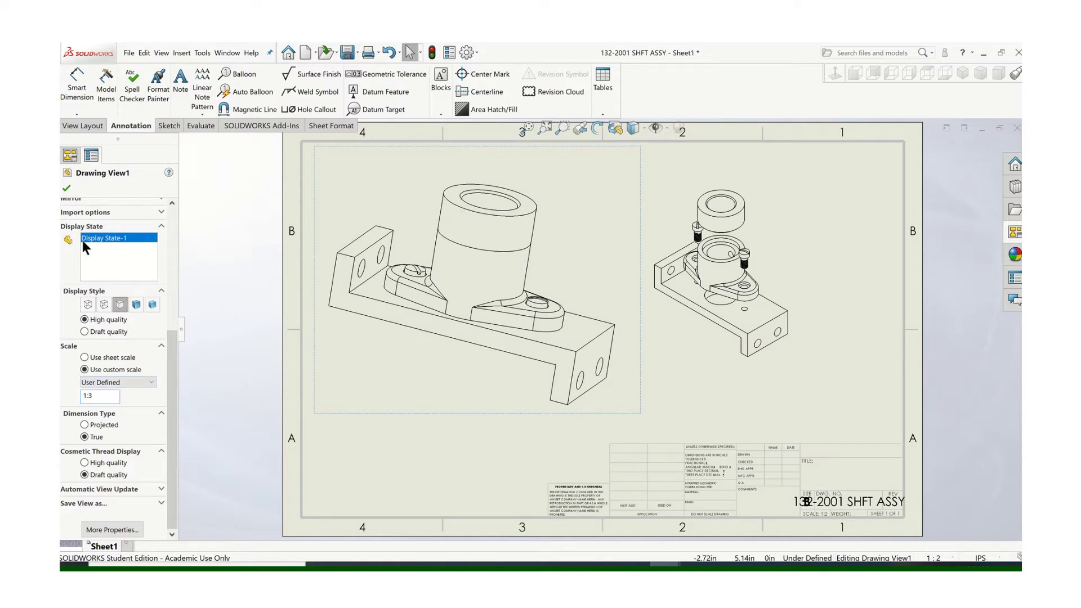
click(465, 510)
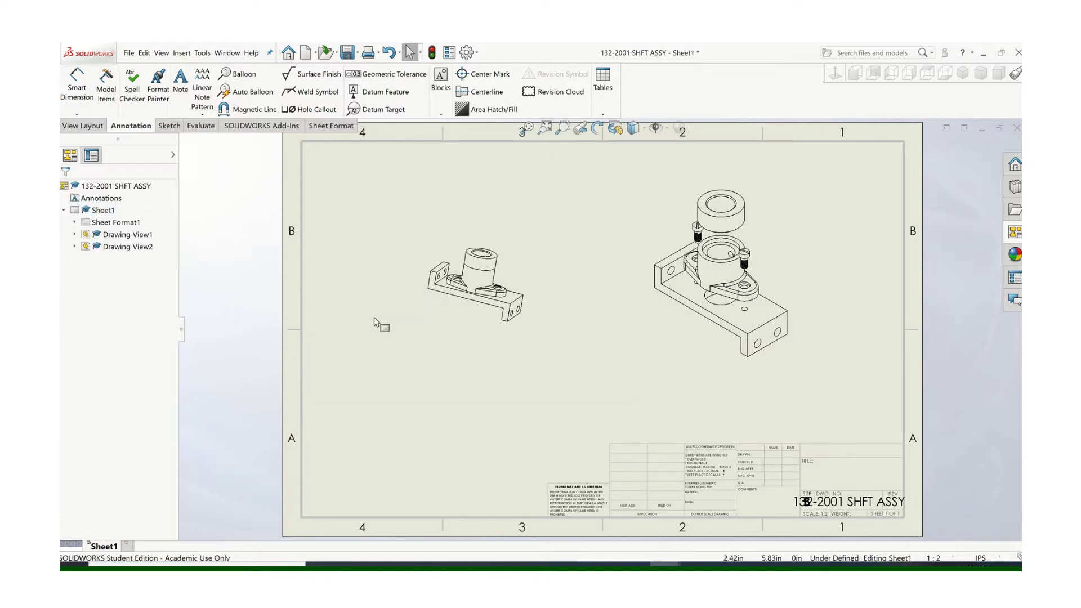
- Set the assembled view's custom scale to 2:3
click(489, 337)
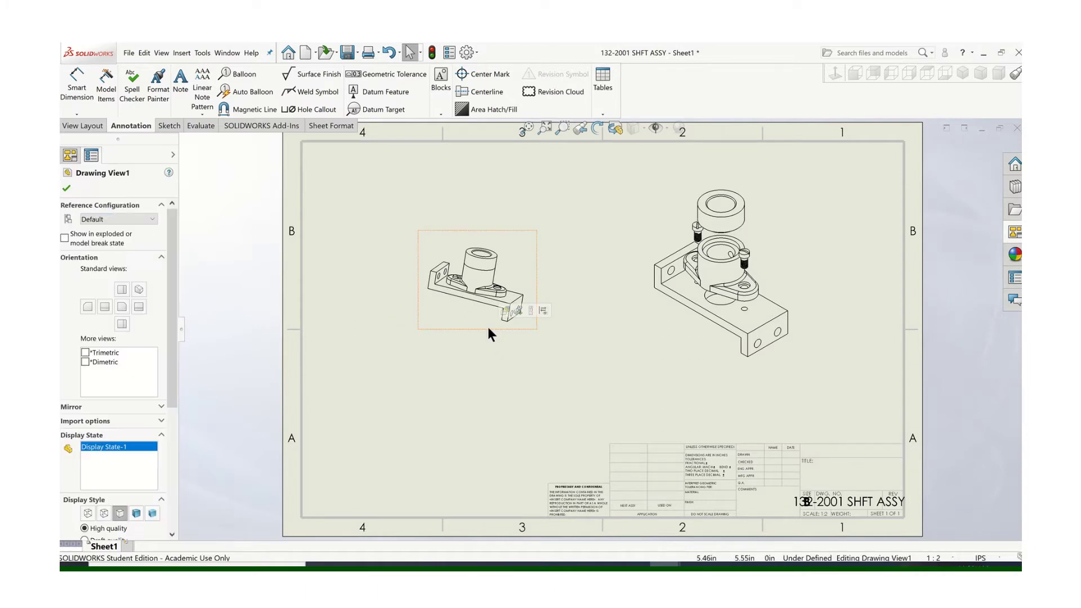
scroll(174, 473, down, 3)
scroll(174, 471, down, 3)
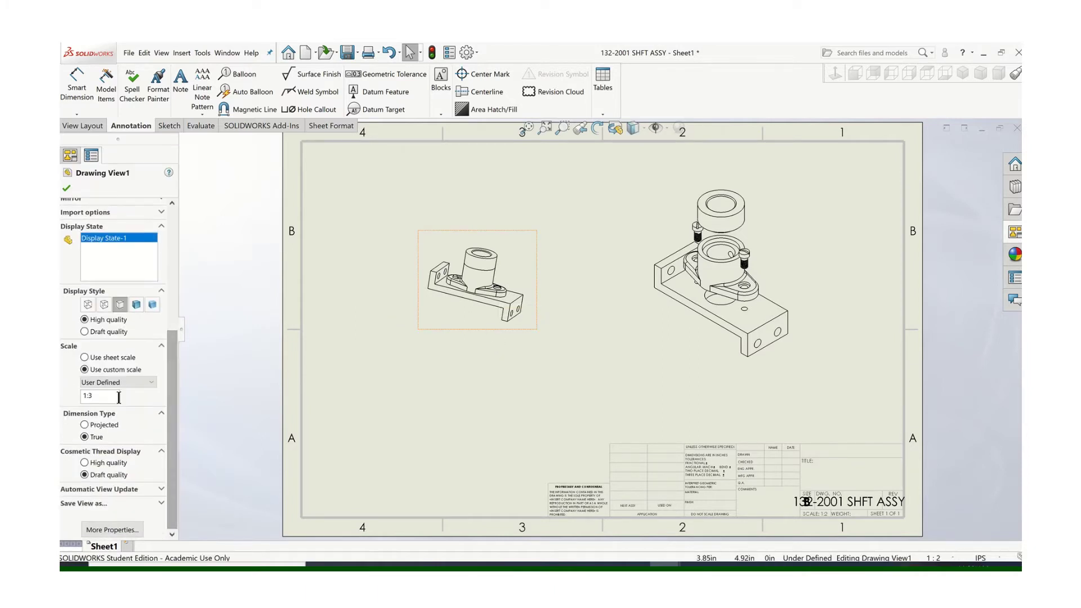
click(143, 382)
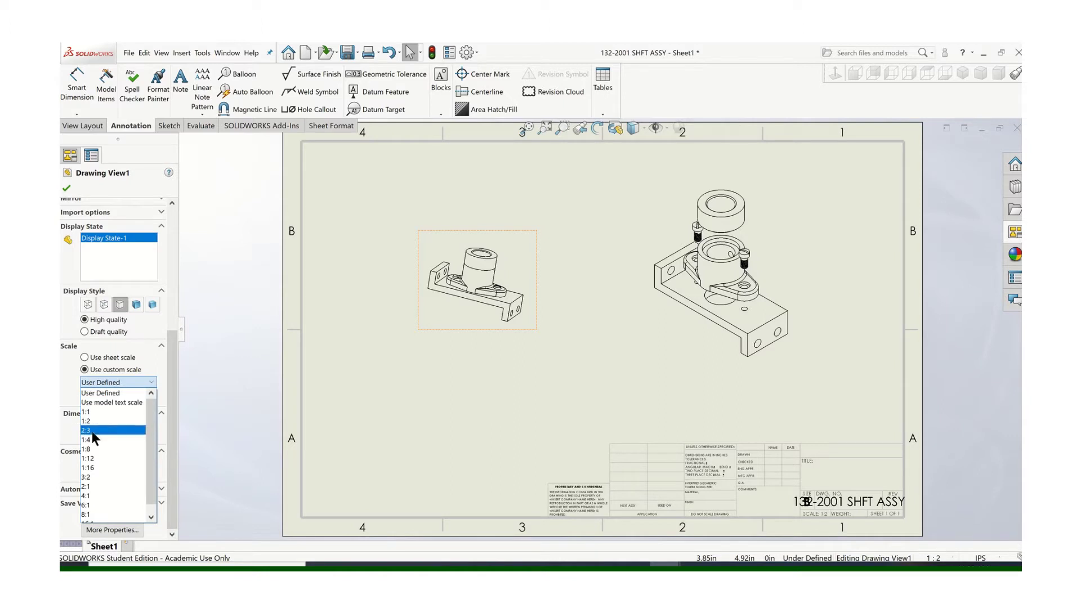
click(92, 431)
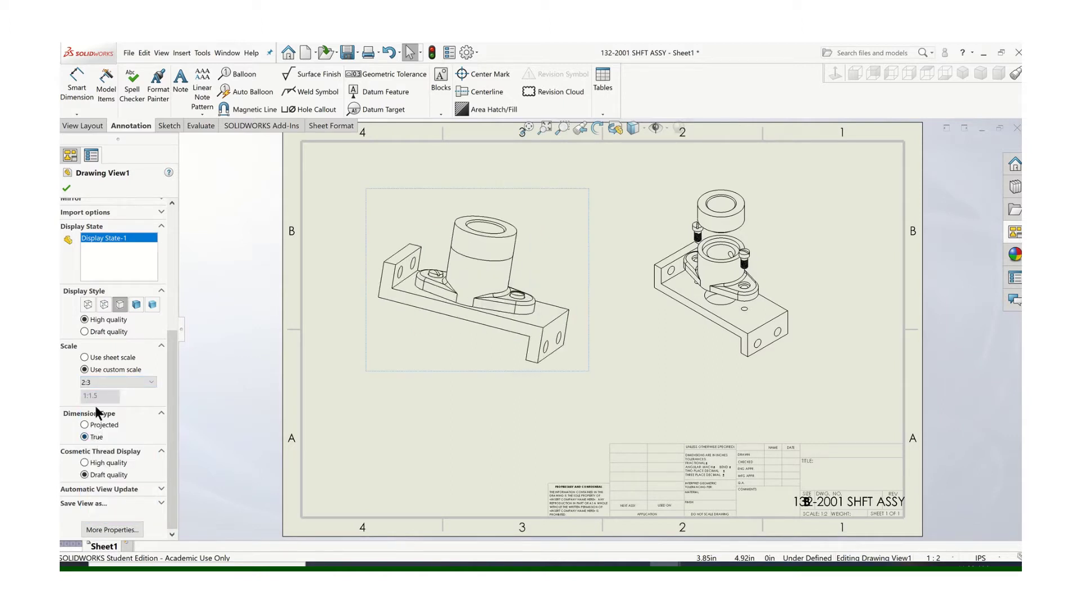
- Switch the exploded view to a custom scale of 2:3
click(729, 367)
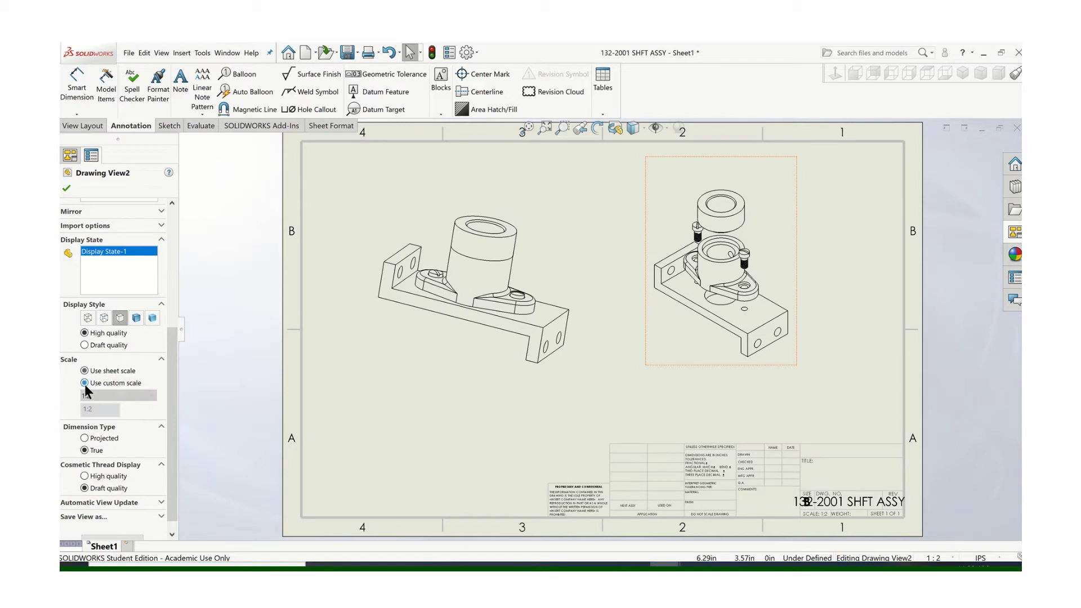
click(85, 383)
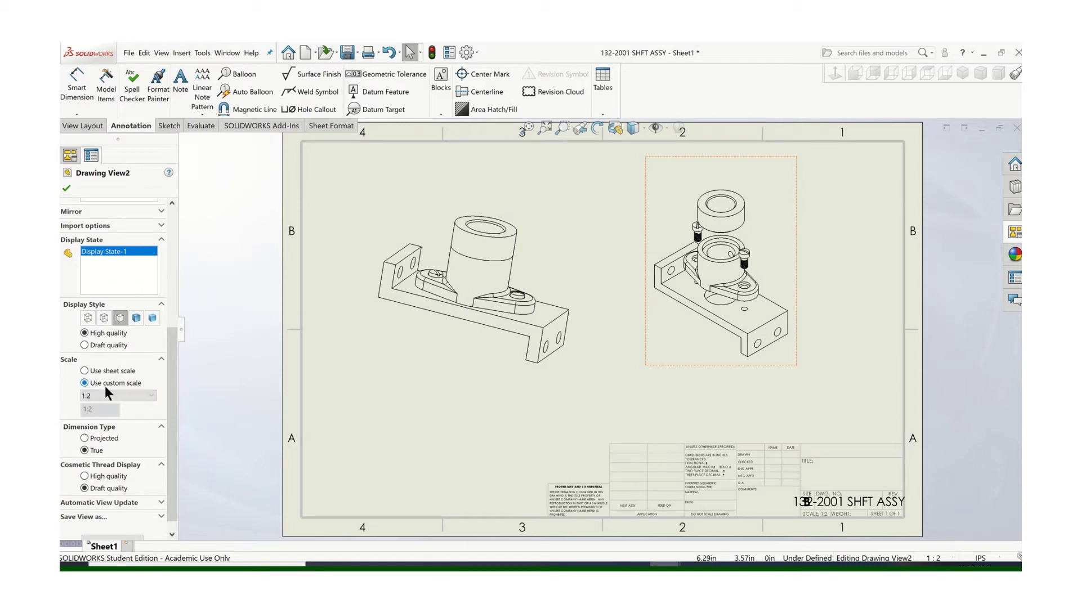
click(150, 396)
click(108, 444)
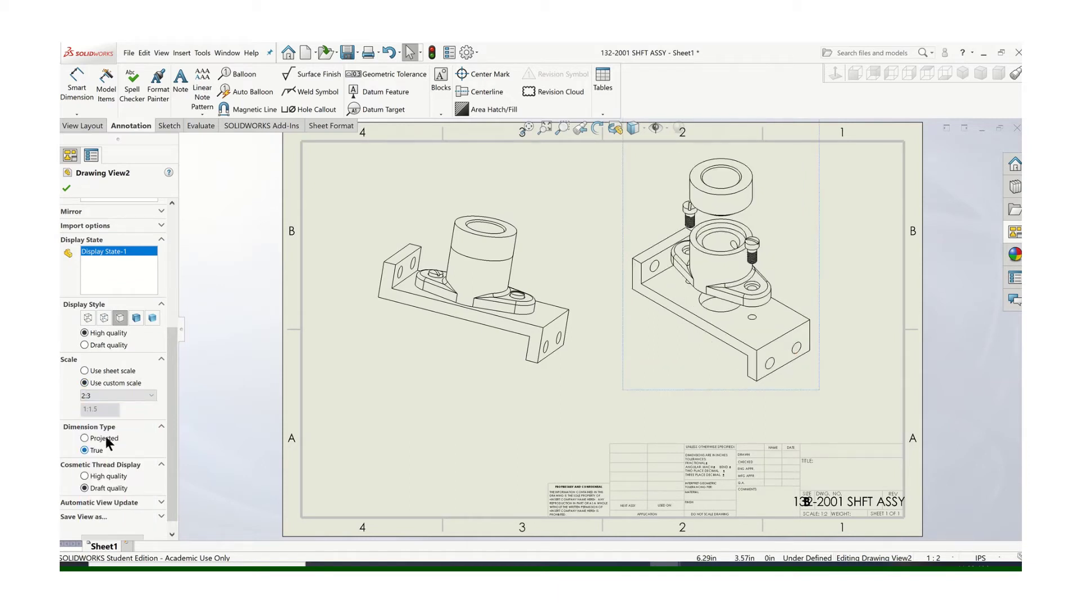
click(67, 189)
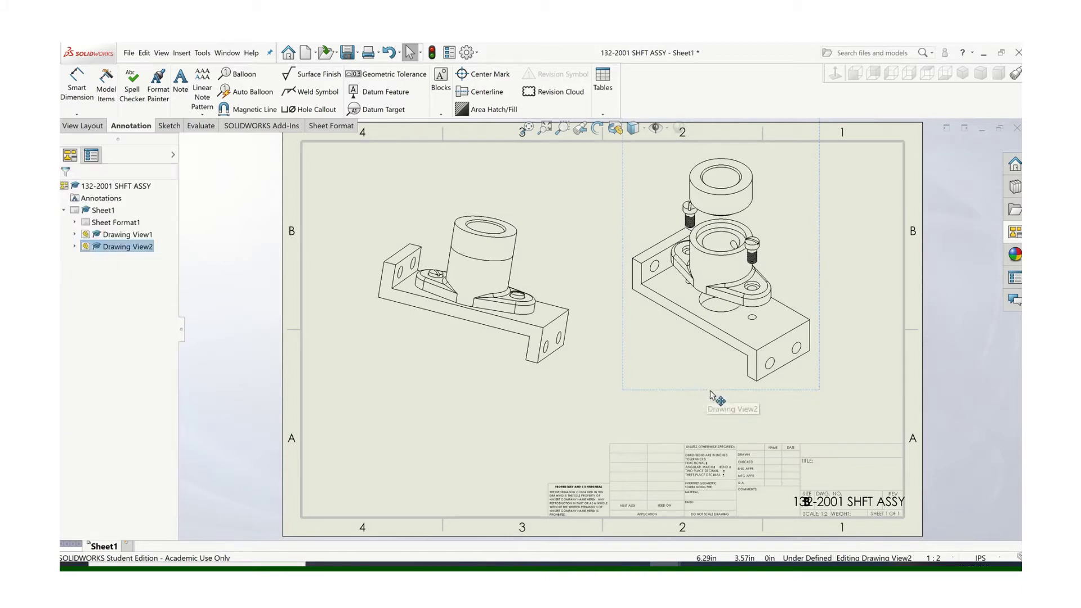
- Swap the two views so the exploded view sits on the sheet's left half and the assembled view in its upper right
drag(717, 393, 776, 402)
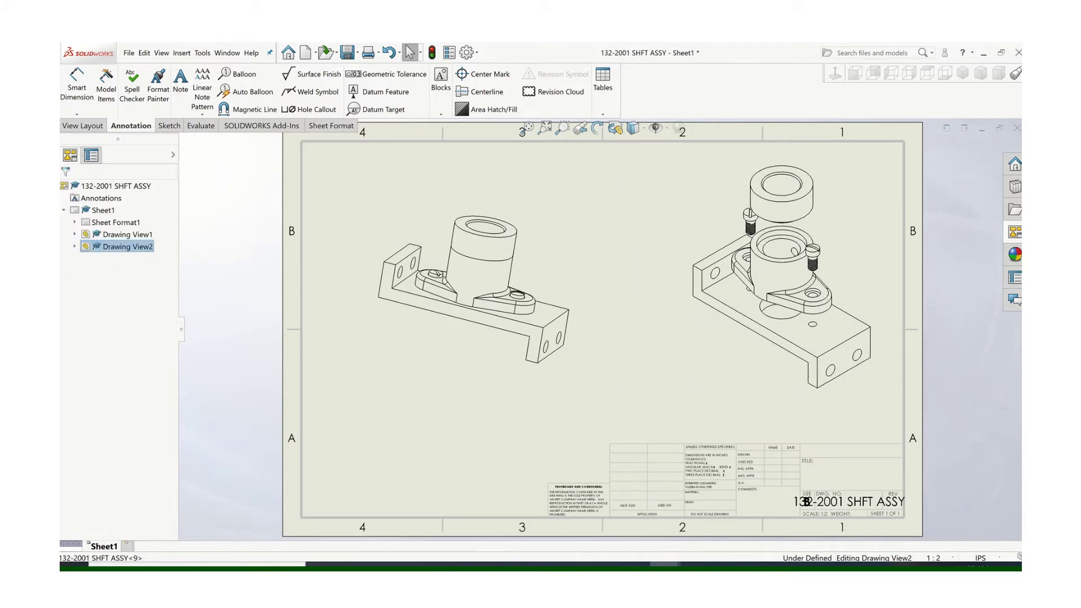
click(459, 376)
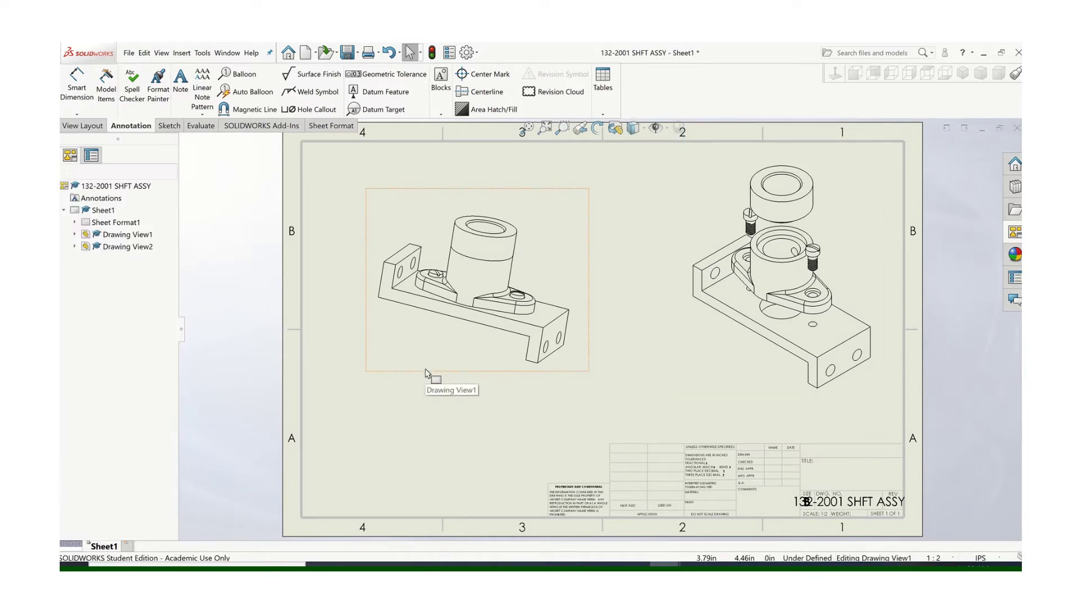
drag(427, 371, 431, 480)
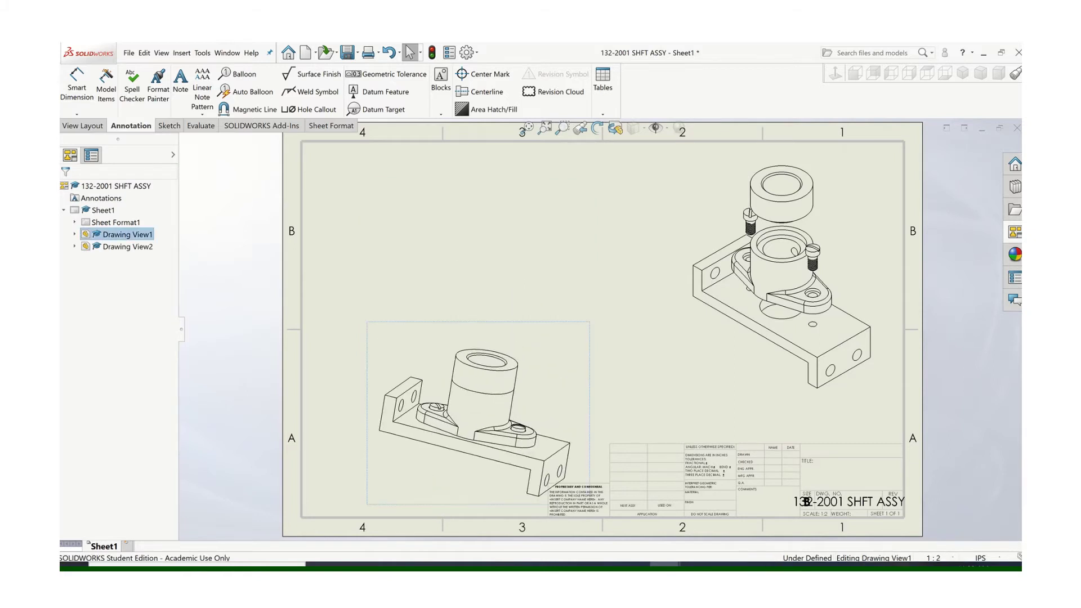
mouse_move(689, 300)
mouse_down()
mouse_move(517, 281)
mouse_move(345, 307)
mouse_up()
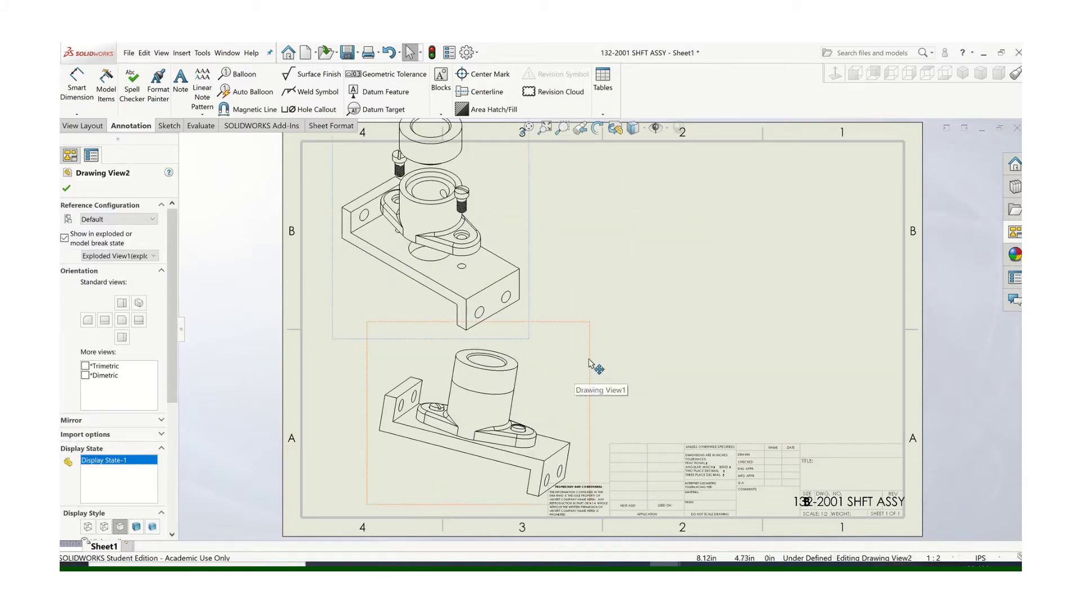
mouse_move(589, 361)
mouse_down()
mouse_move(827, 229)
mouse_move(885, 181)
mouse_up()
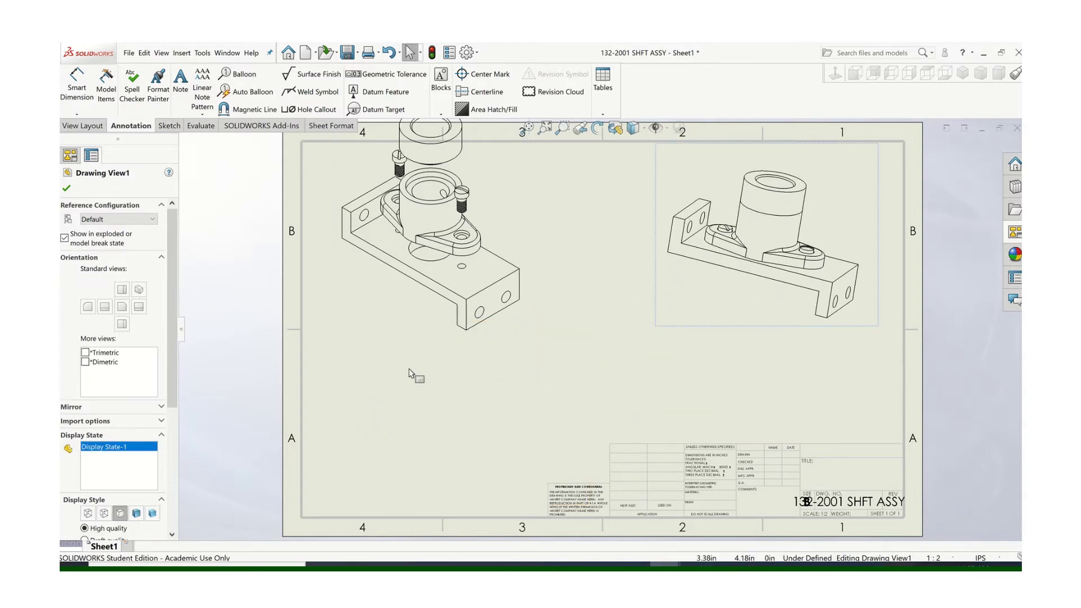
mouse_move(410, 350)
mouse_down()
mouse_move(398, 385)
mouse_move(438, 412)
mouse_up()
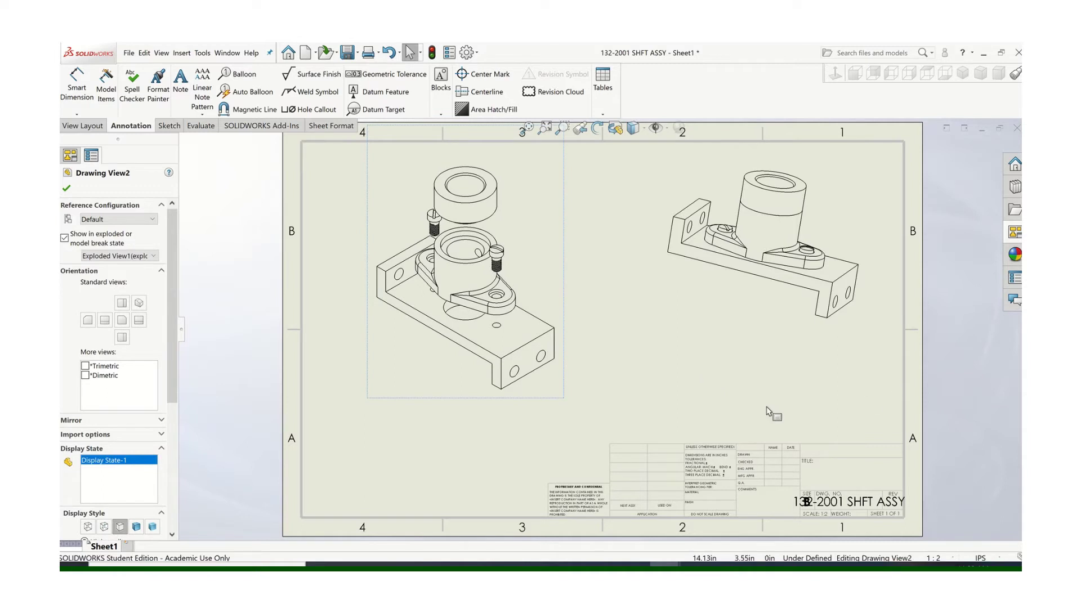
click(67, 188)
- Add automatic circular item-number balloons around the assembled view
click(529, 449)
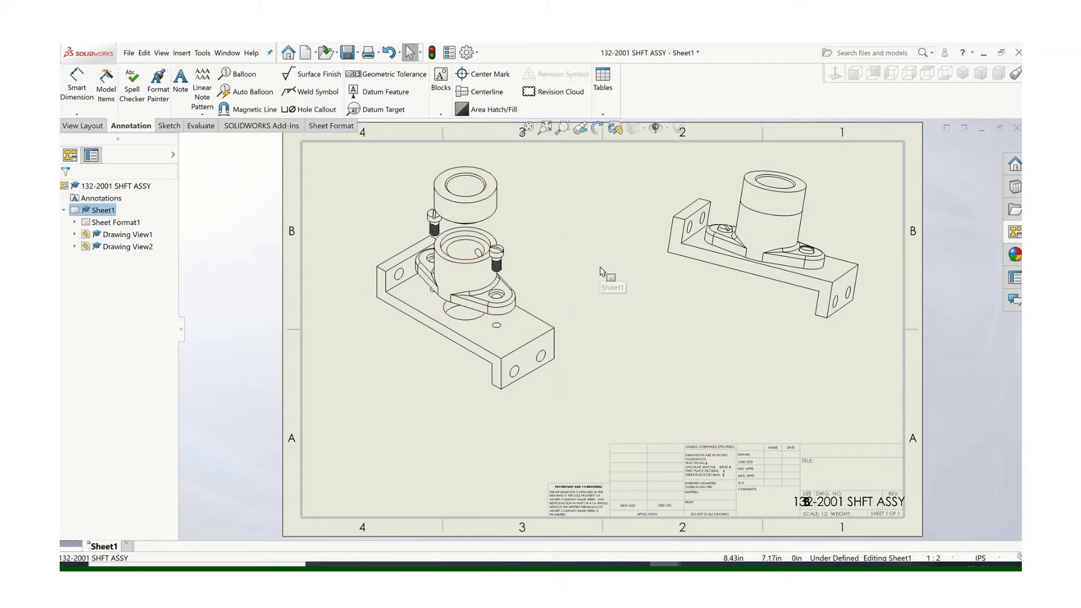
click(247, 92)
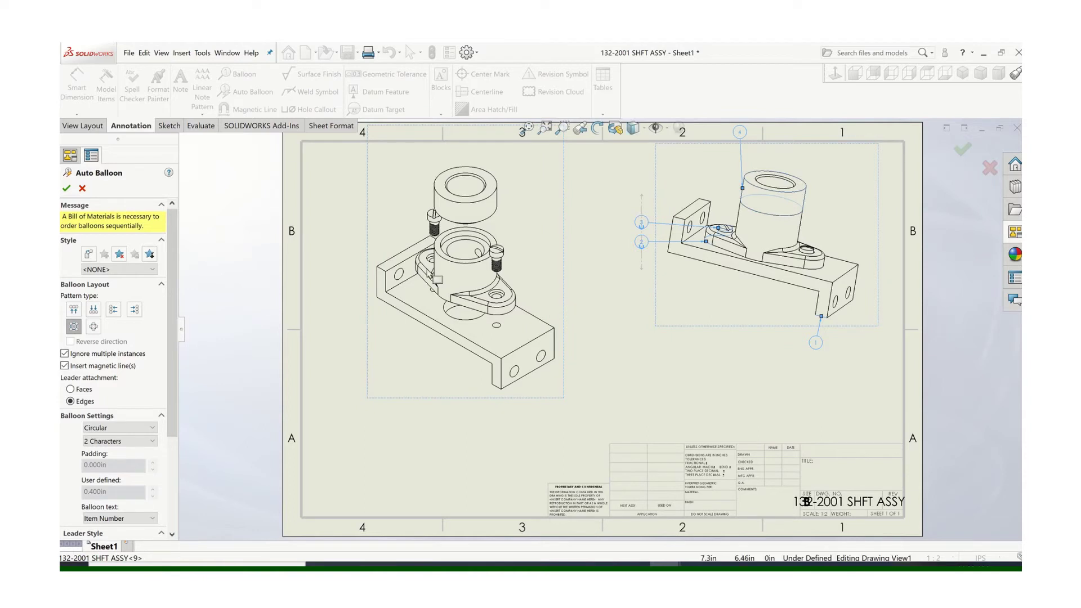
click(67, 189)
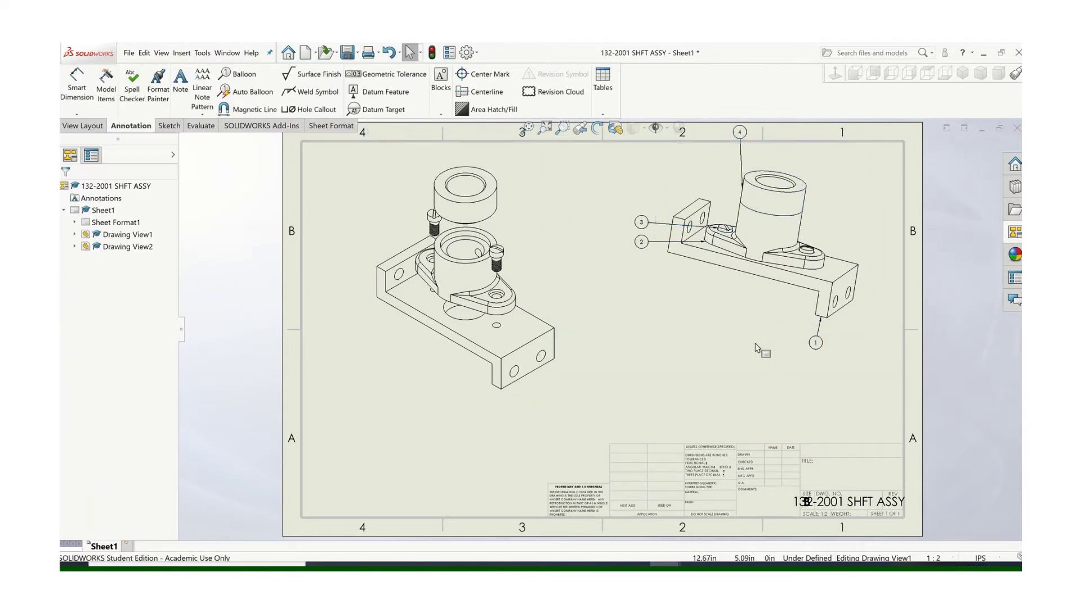
- Undo the assembled view's automatic balloons together with its last move
drag(743, 332, 728, 355)
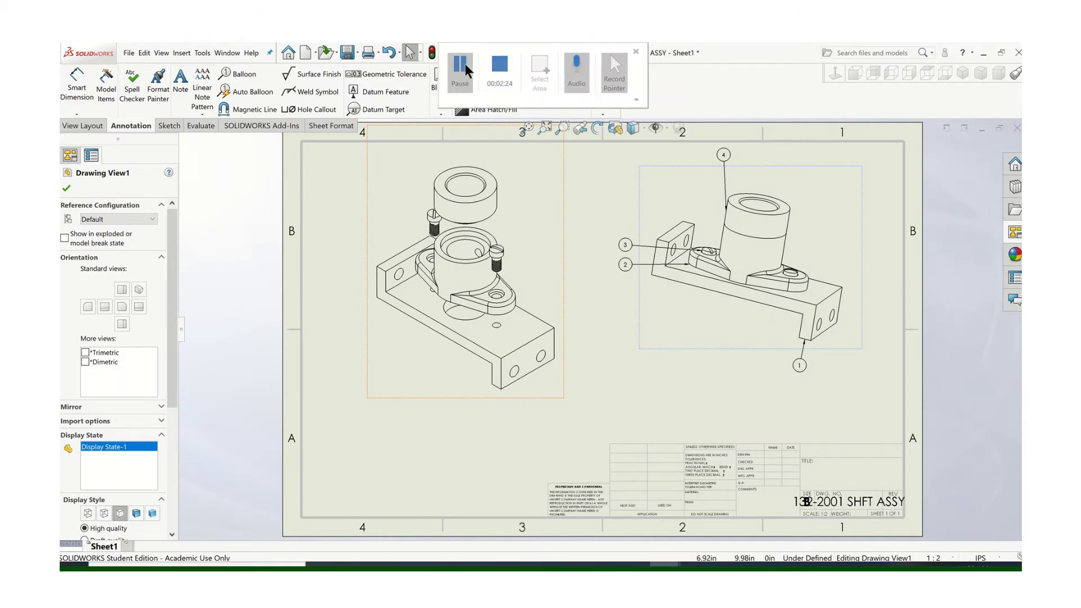
click(67, 188)
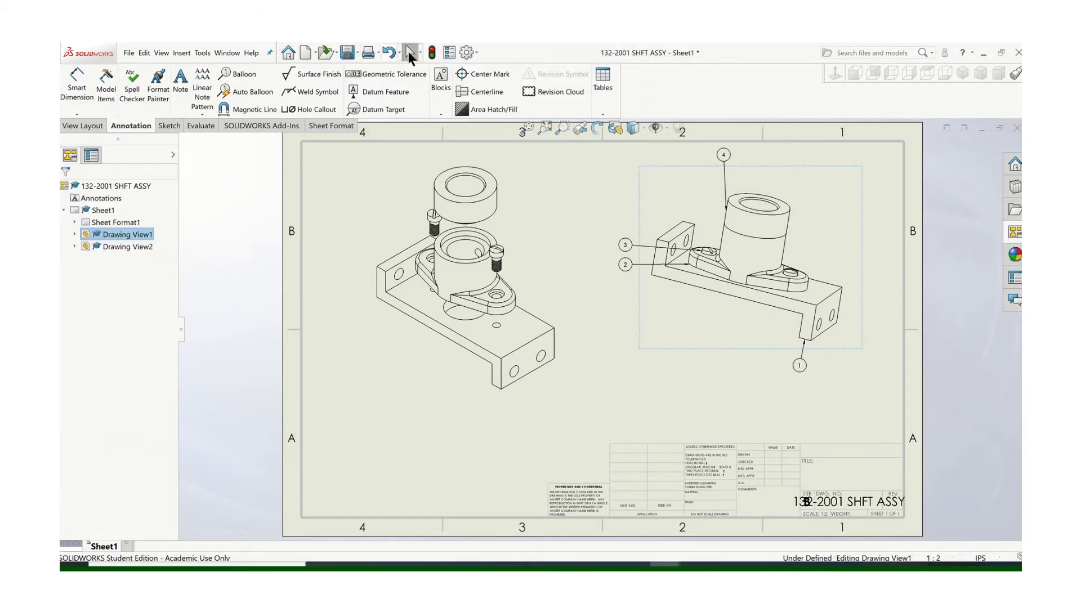
click(393, 55)
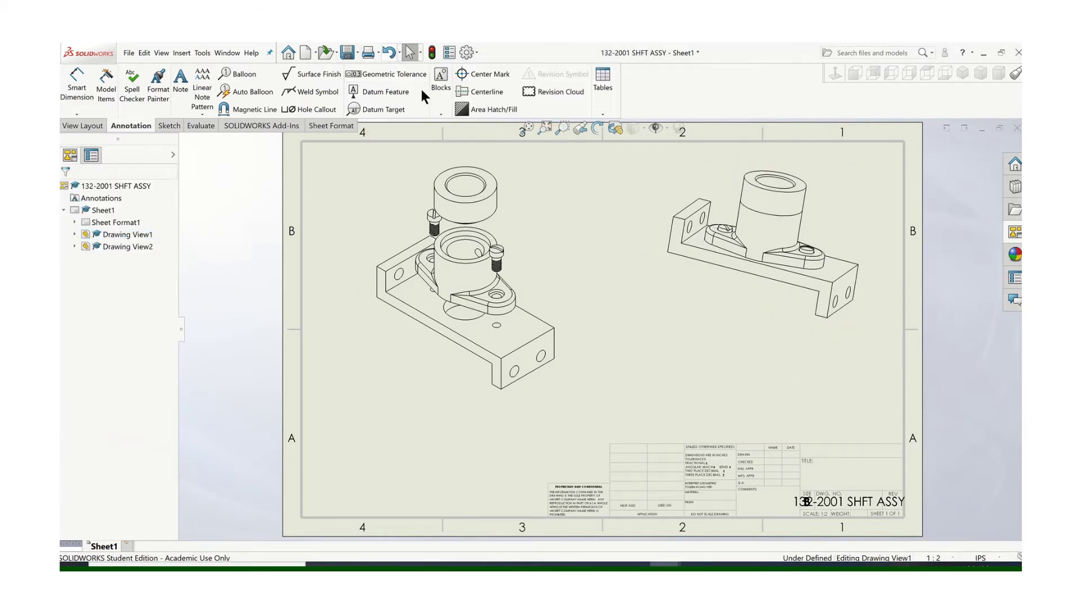
- Add automatic circular item-number balloons around the exploded view and move balloon 4 closer to the collar
click(559, 309)
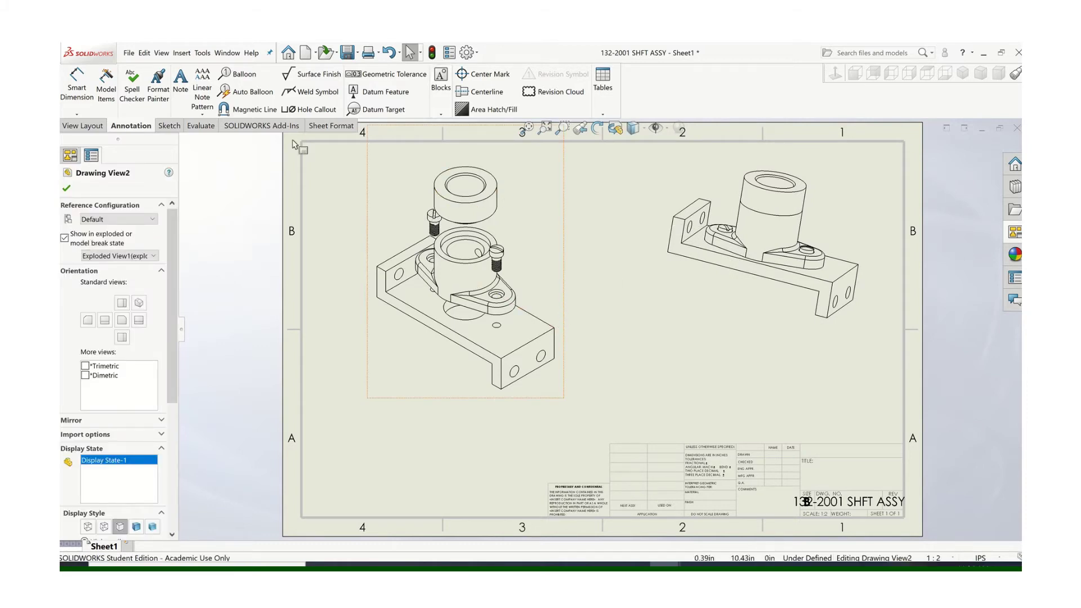
click(254, 90)
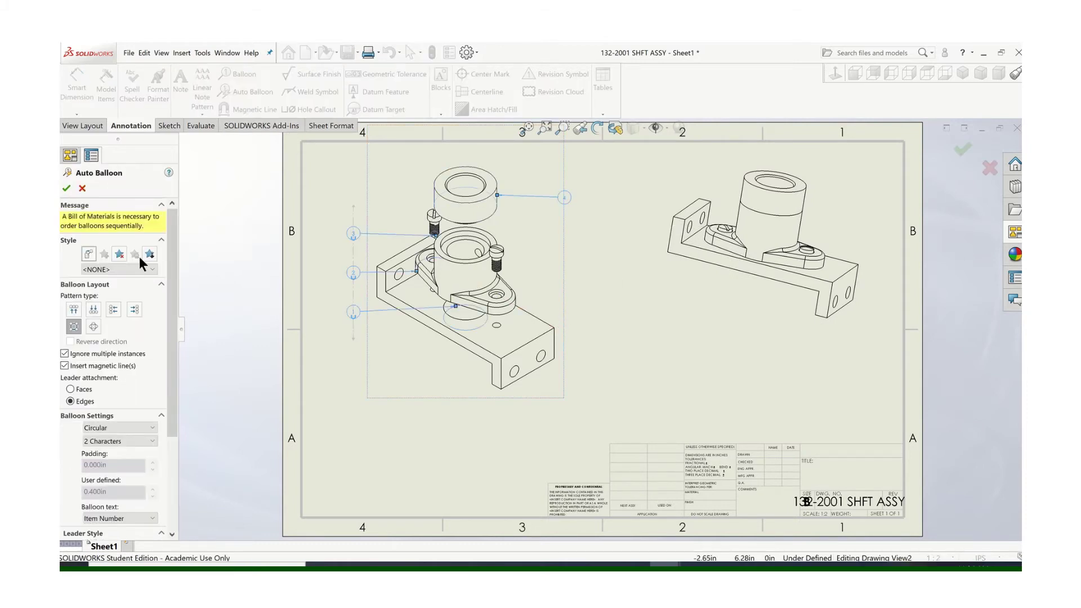
click(66, 188)
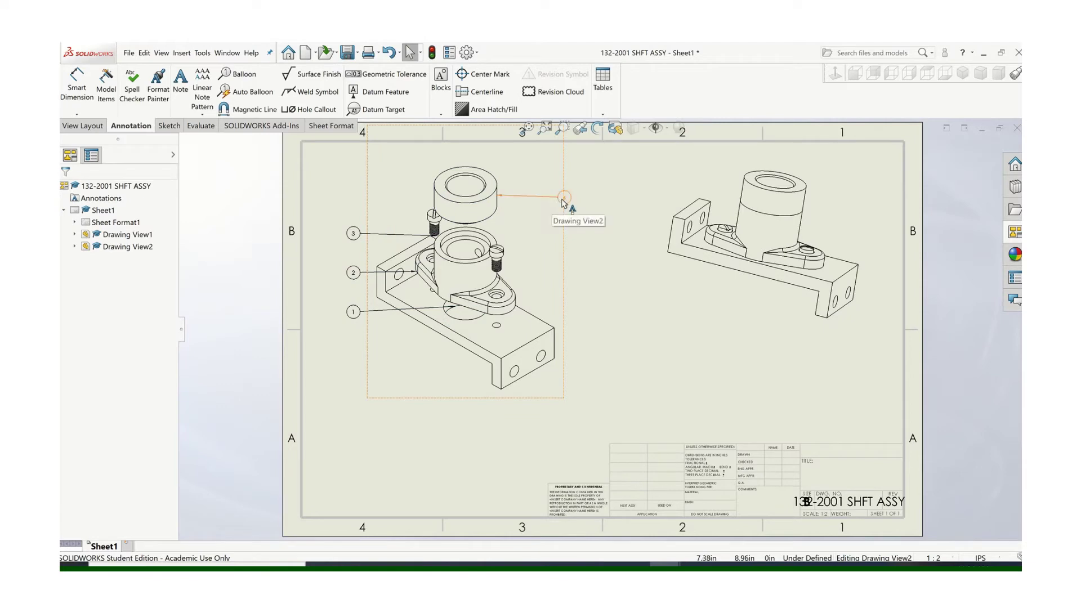
click(244, 74)
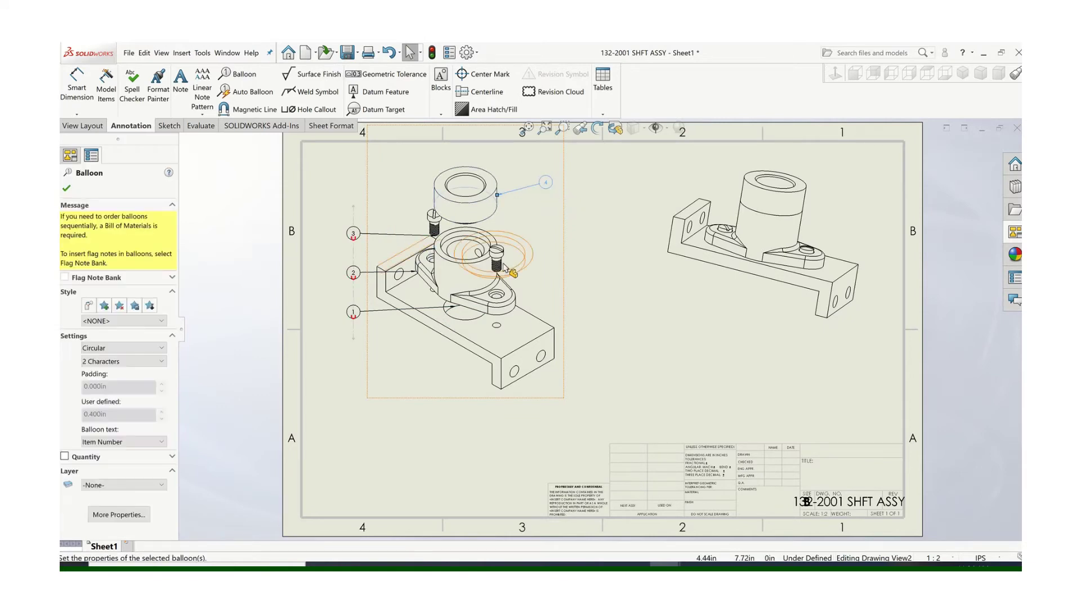
- Reattach balloon 2's leader to the side face of the bearing flange in the exploded view
scroll(394, 236, down, 2)
scroll(533, 319, down, 5)
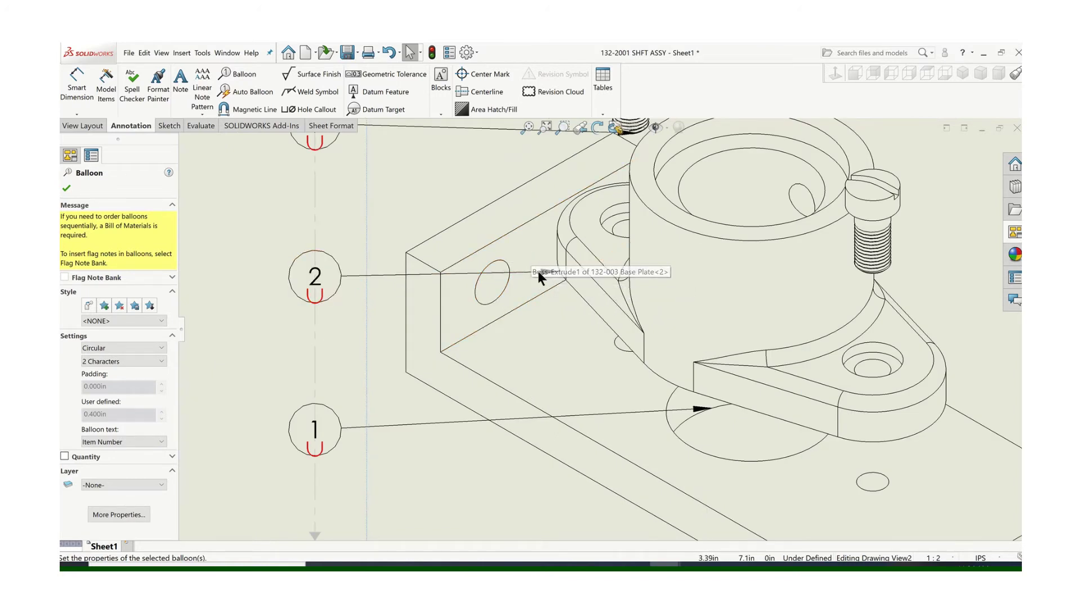
drag(545, 274, 559, 274)
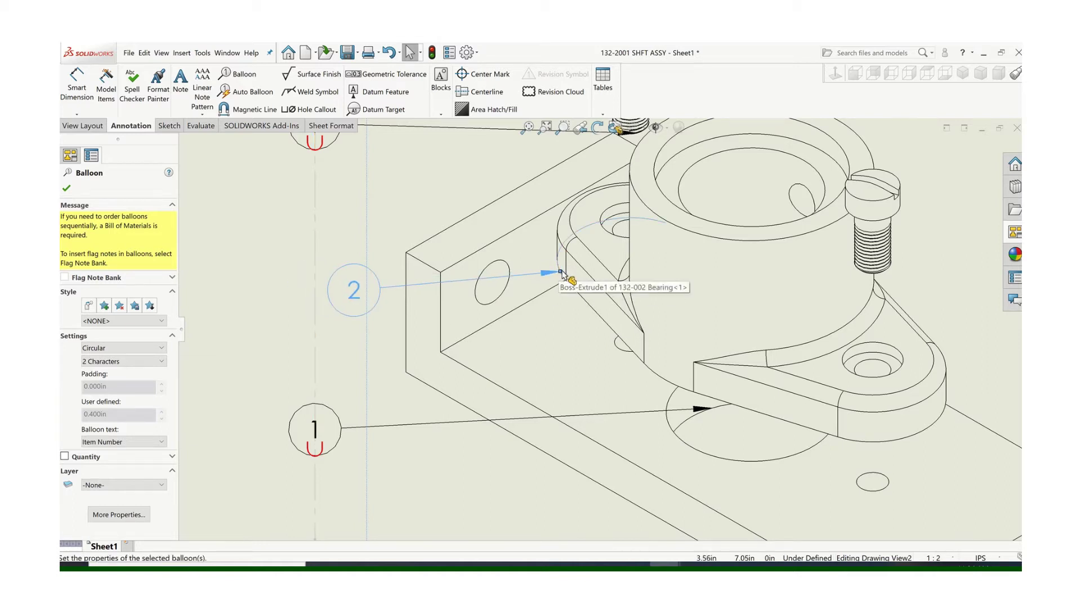
click(592, 289)
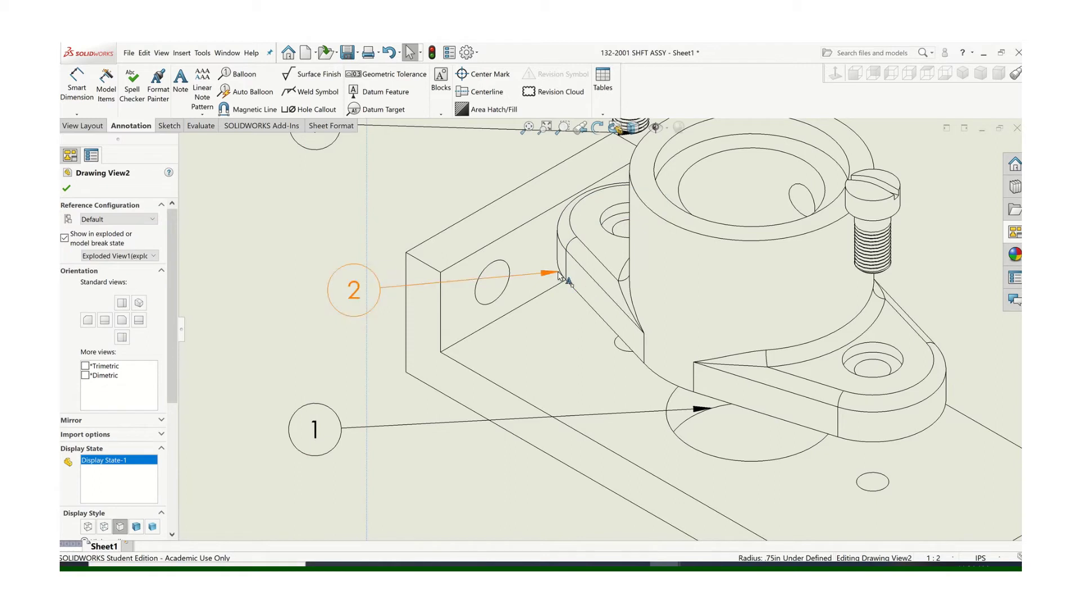
click(556, 276)
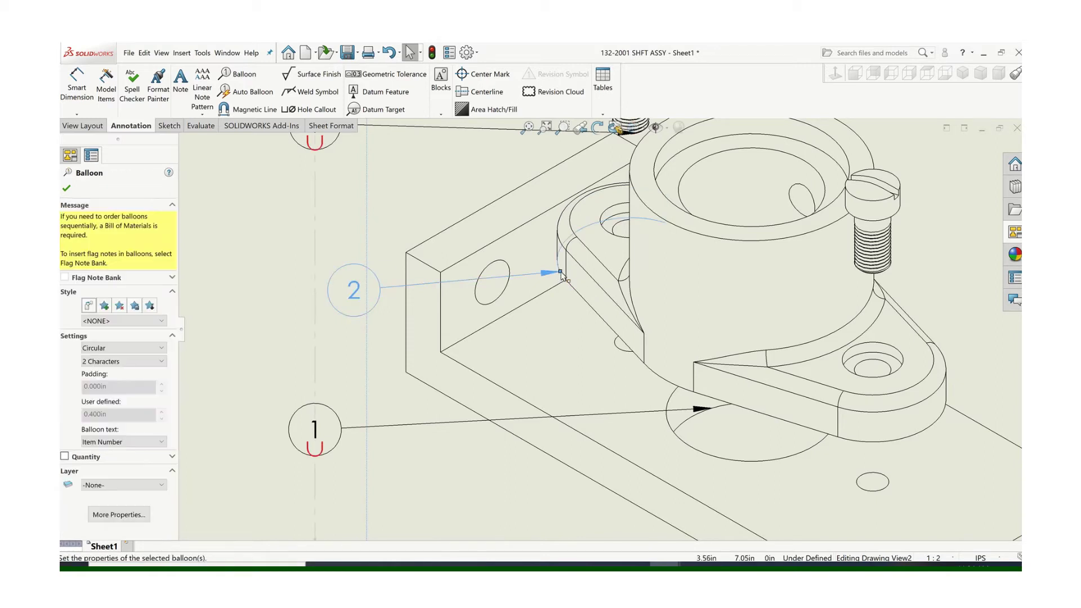
drag(566, 276, 592, 289)
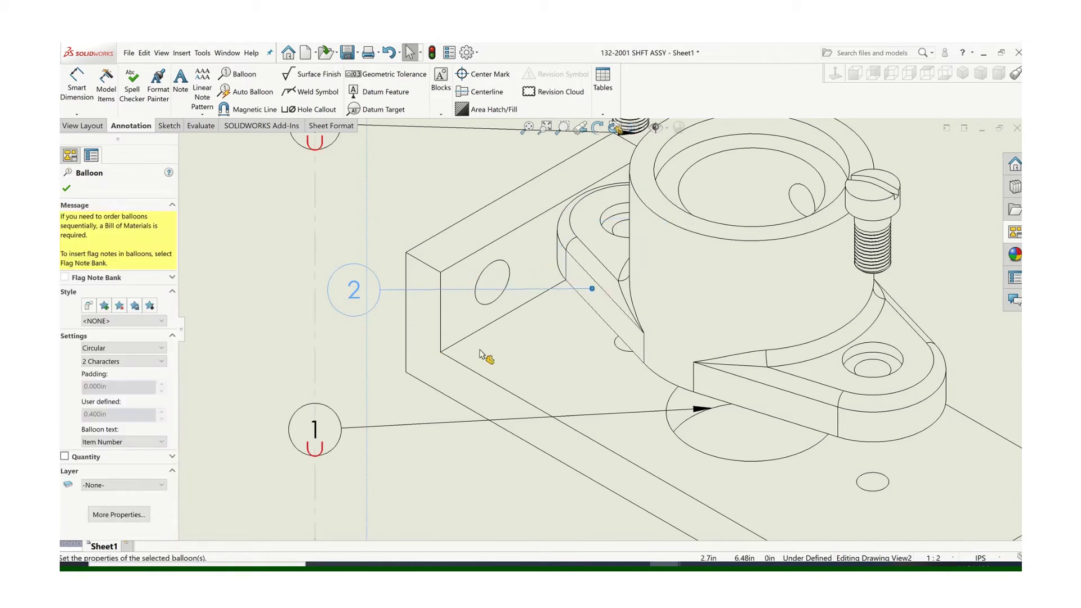
- Reattach balloon 1's leader to the base plate's top face, beside the large hole
scroll(660, 413, up, 2)
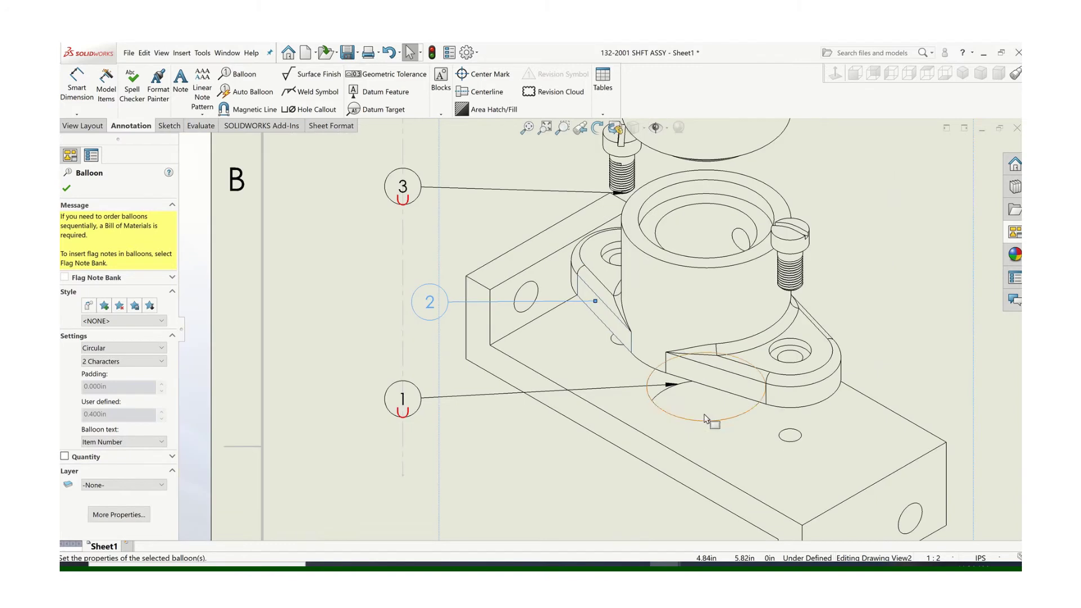
click(677, 387)
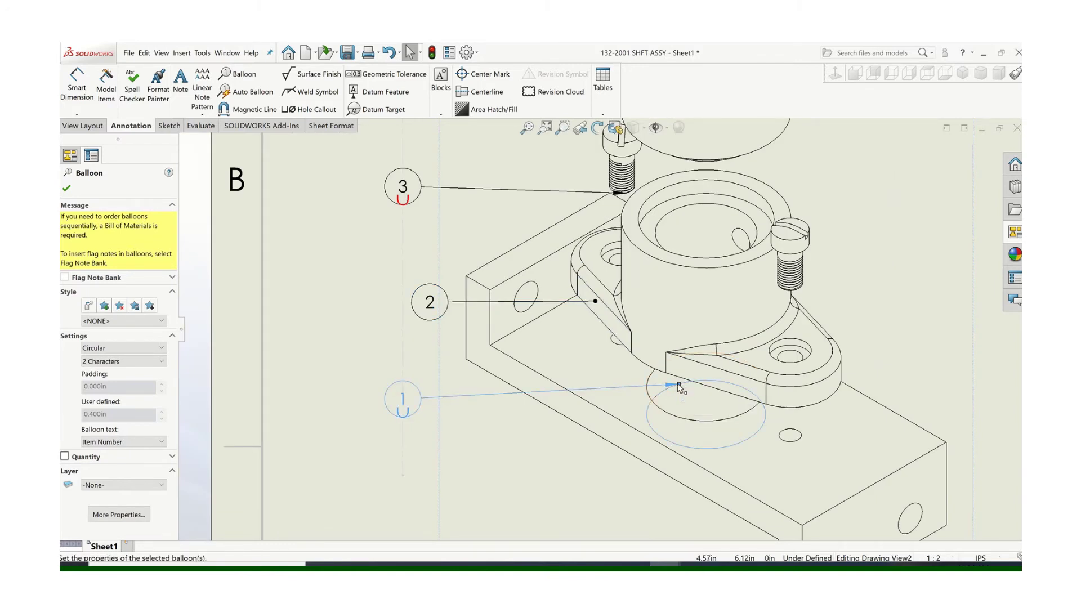
click(594, 372)
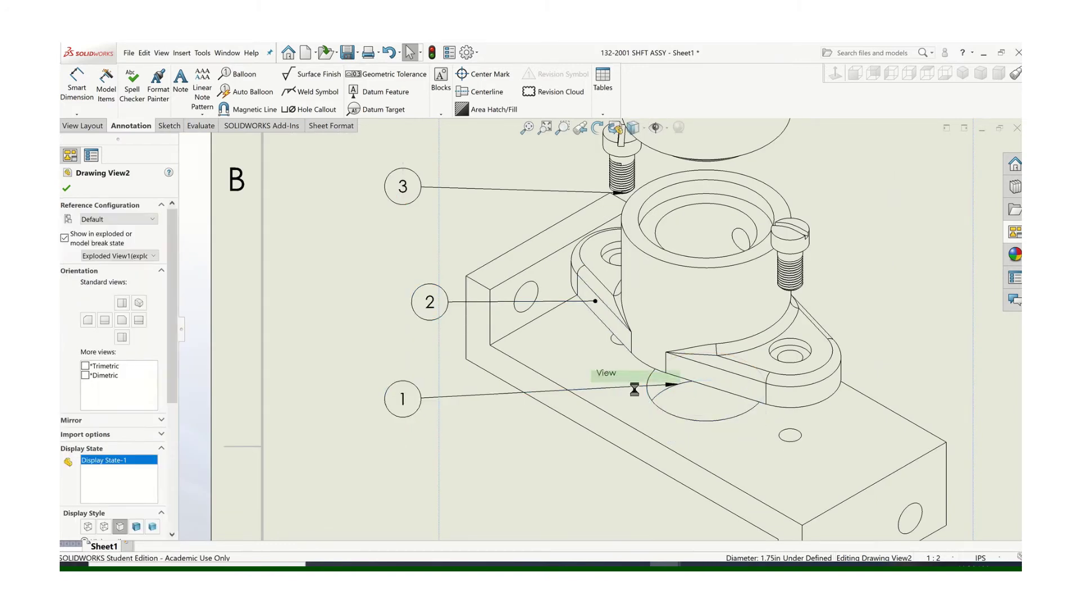
scroll(689, 401, down, 1)
scroll(685, 397, down, 3)
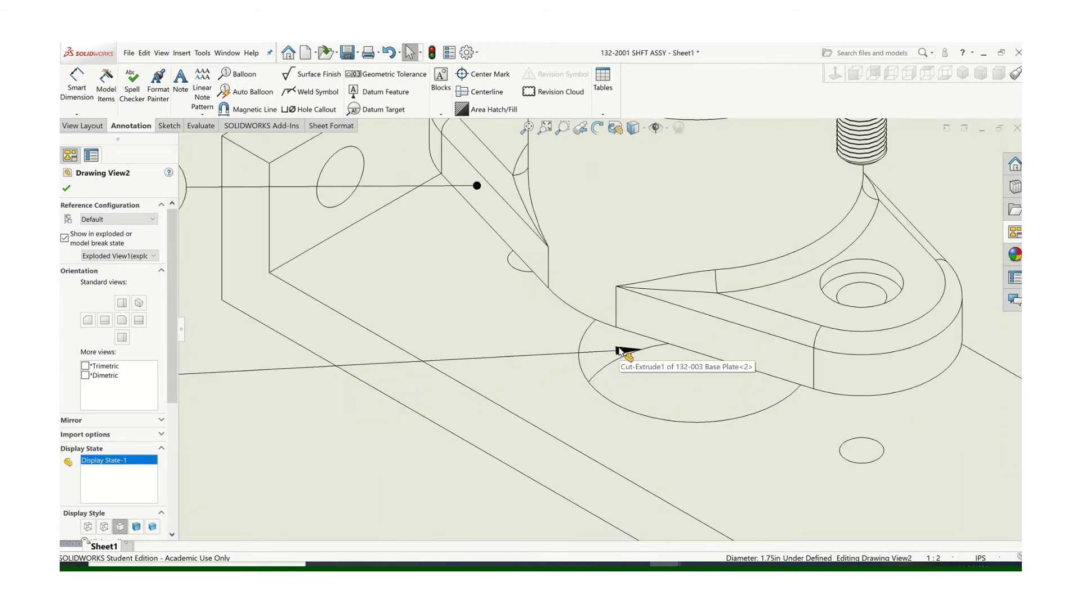
click(622, 352)
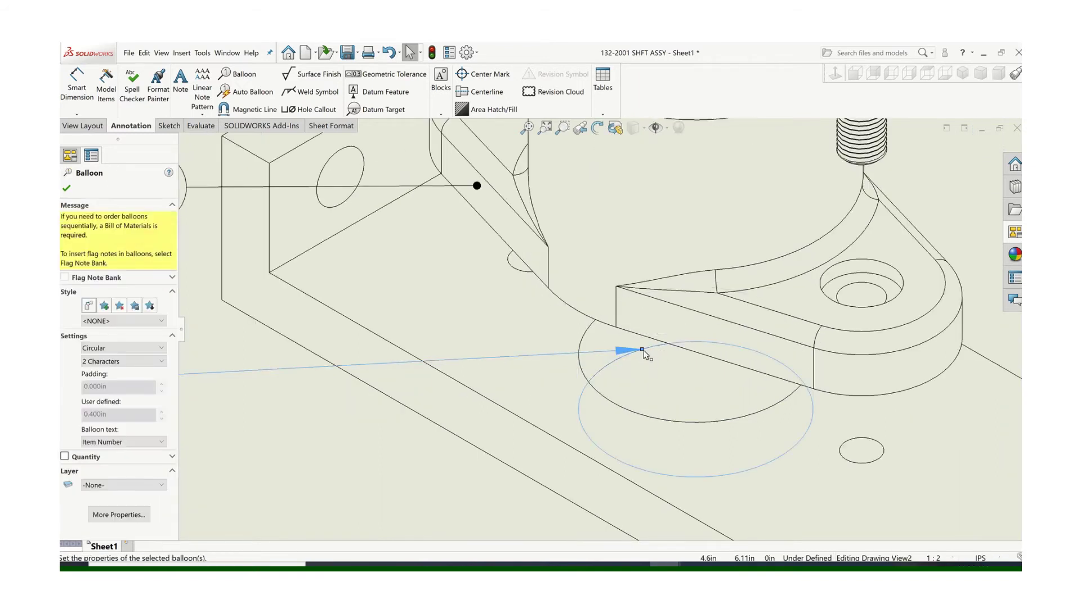
drag(642, 350, 507, 344)
scroll(636, 307, up, 5)
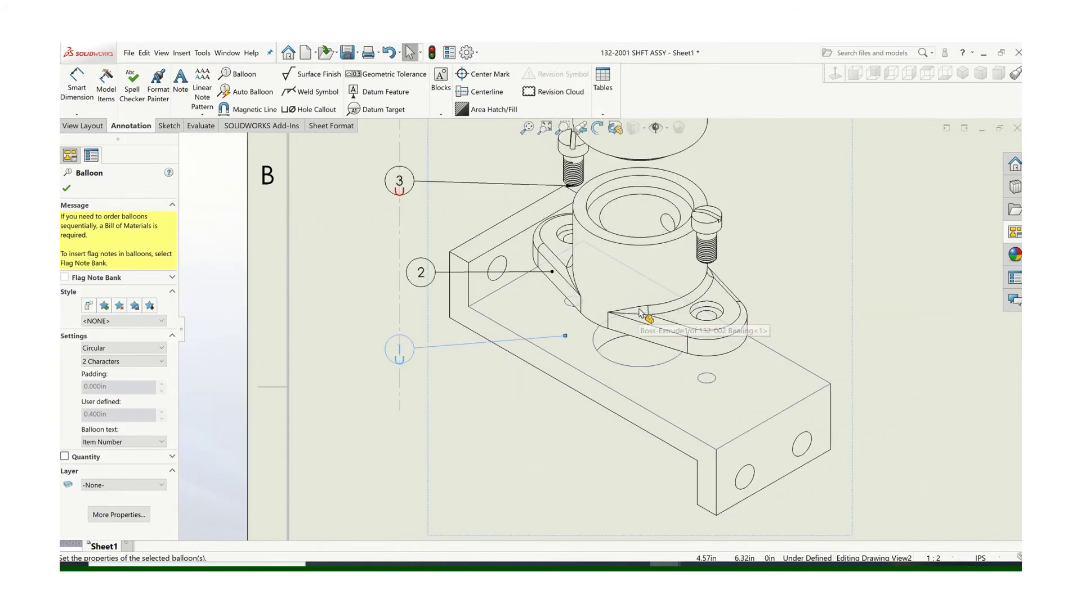
- Reattach balloon 3's leader to the head of the cap screw nearest the balloon
scroll(574, 209, down, 8)
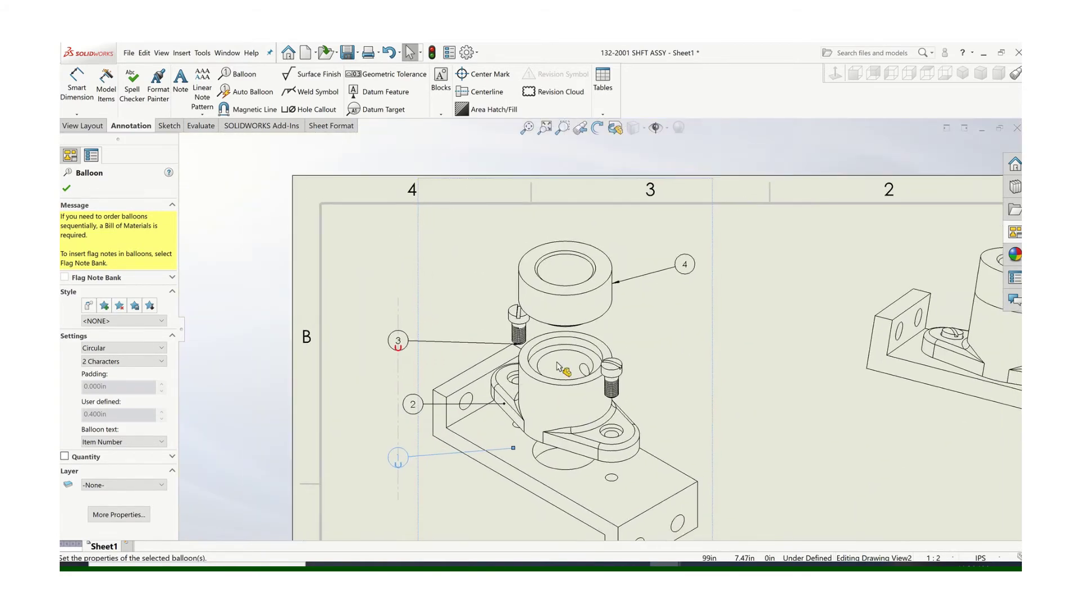
scroll(537, 352, down, 2)
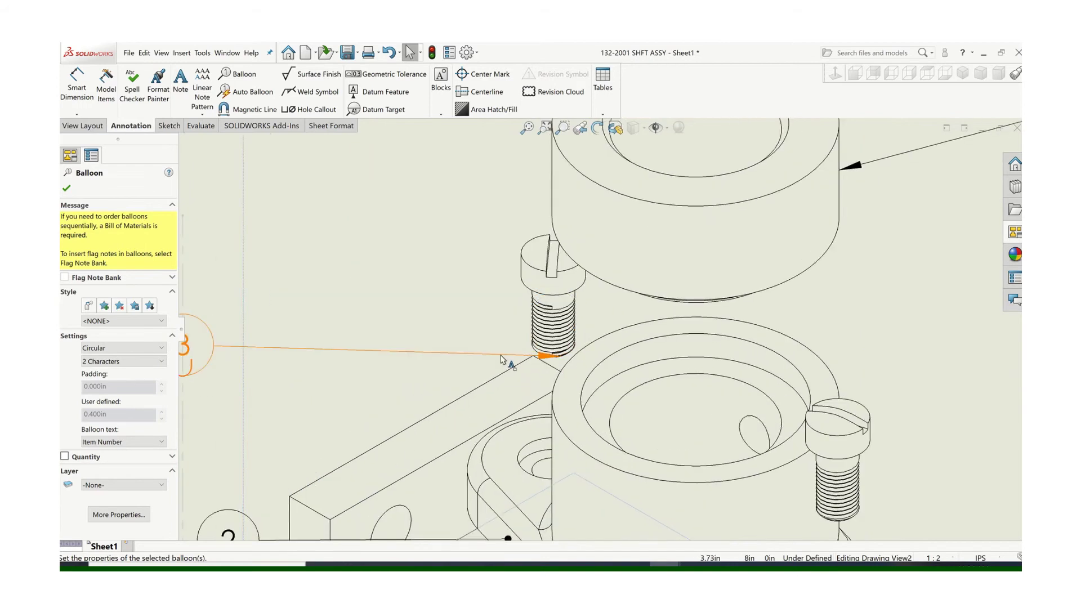
click(549, 356)
drag(561, 360, 535, 287)
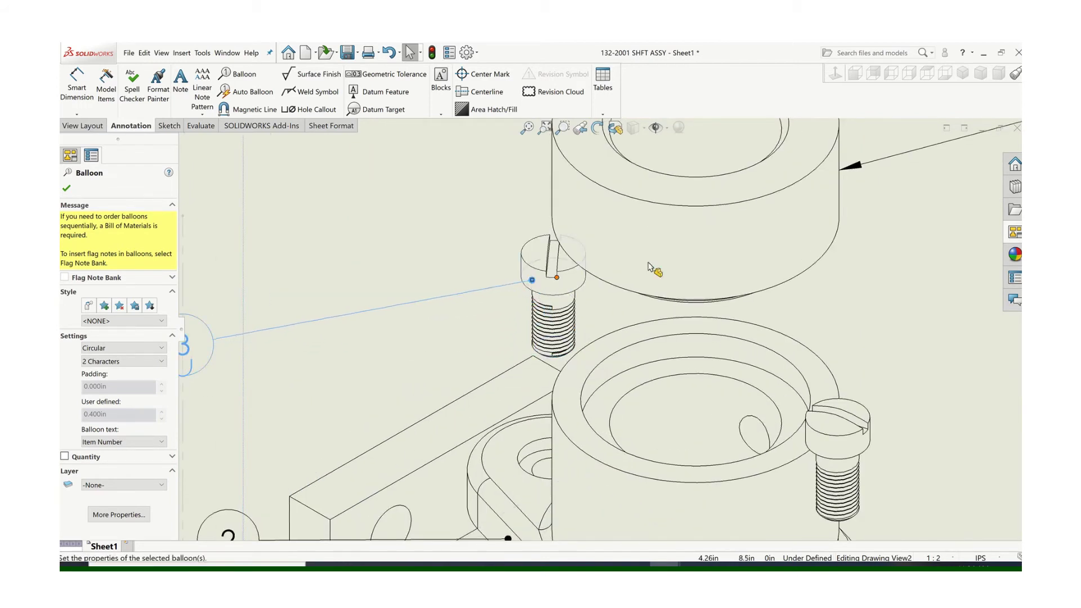
scroll(422, 241, up, 5)
click(414, 237)
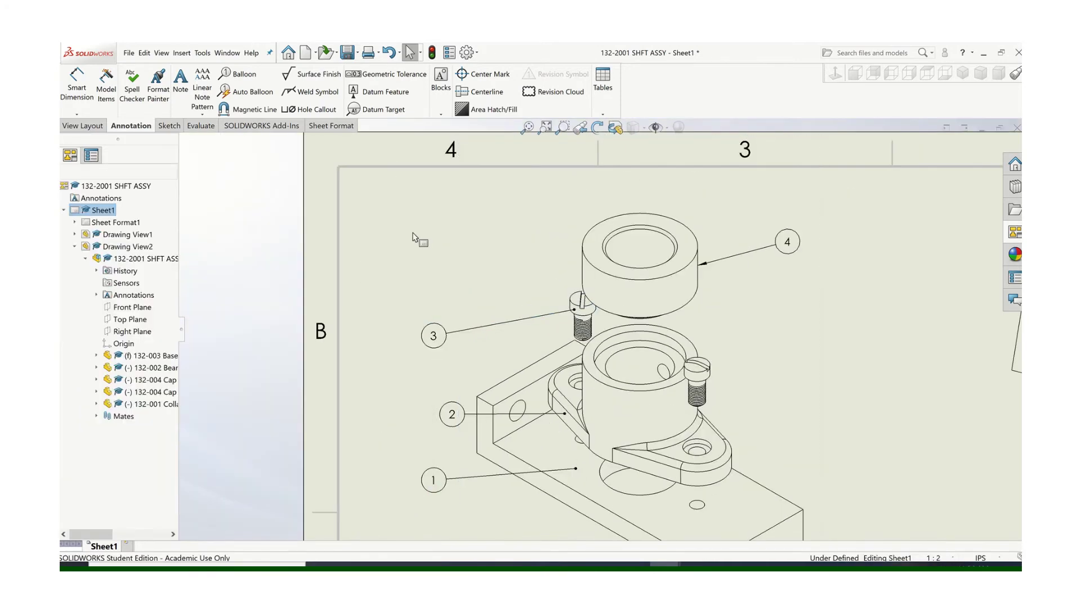
- Insert a parts-only Bill of Materials from the exploded view with the bom-standard template, placing it above the title block
scroll(603, 328, up, 6)
scroll(514, 273, down, 2)
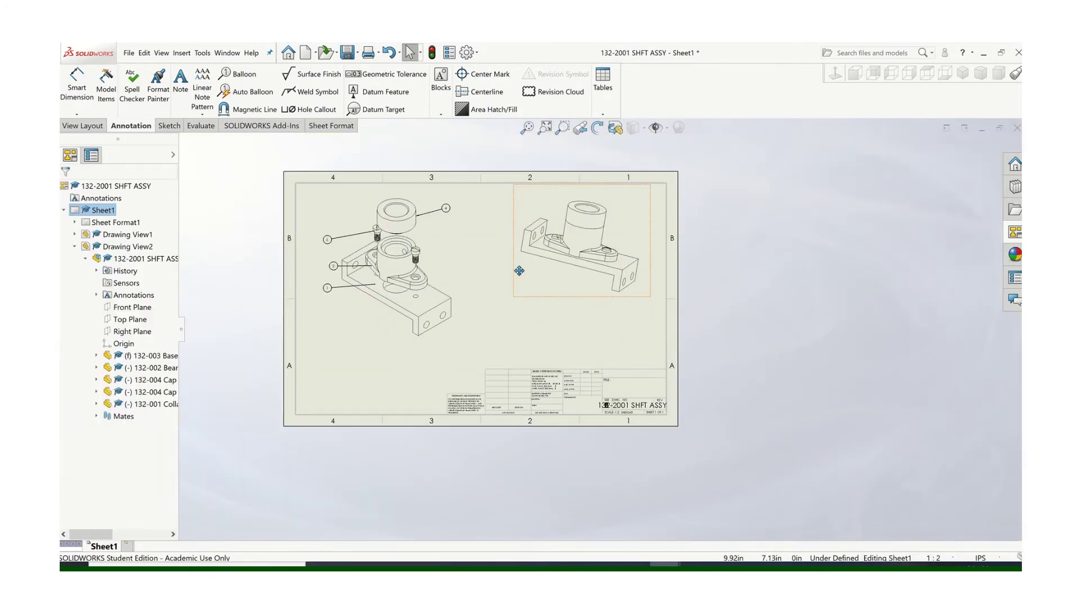
scroll(514, 270, up, 2)
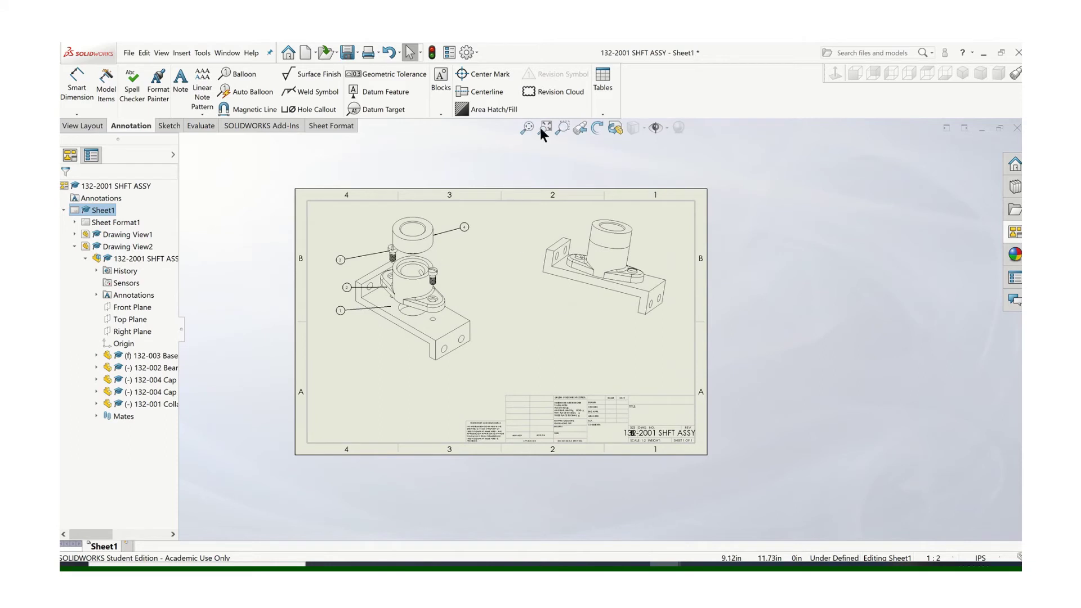
click(609, 109)
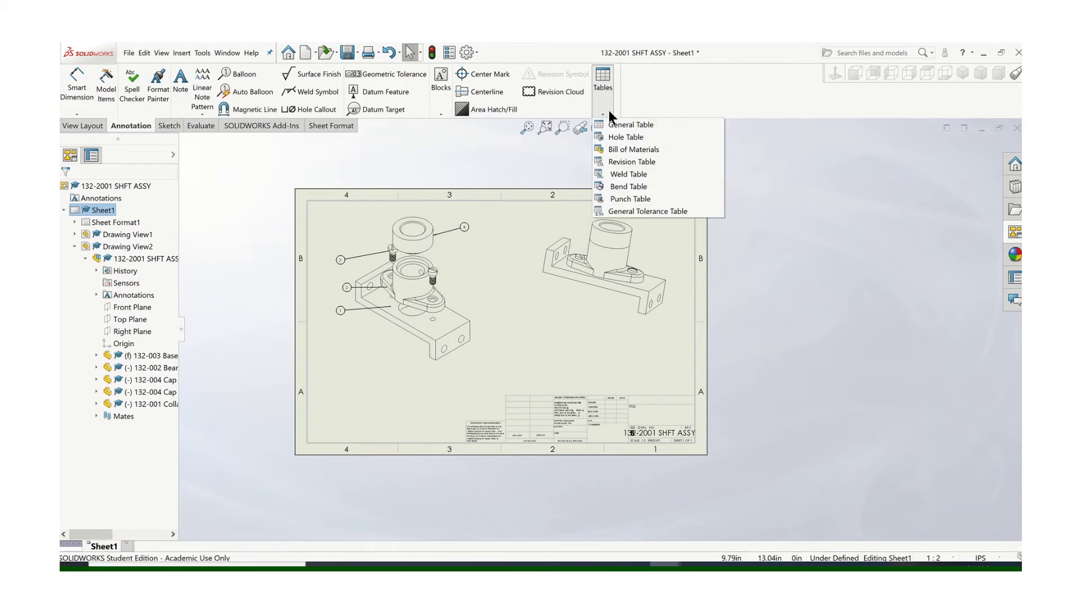
click(620, 144)
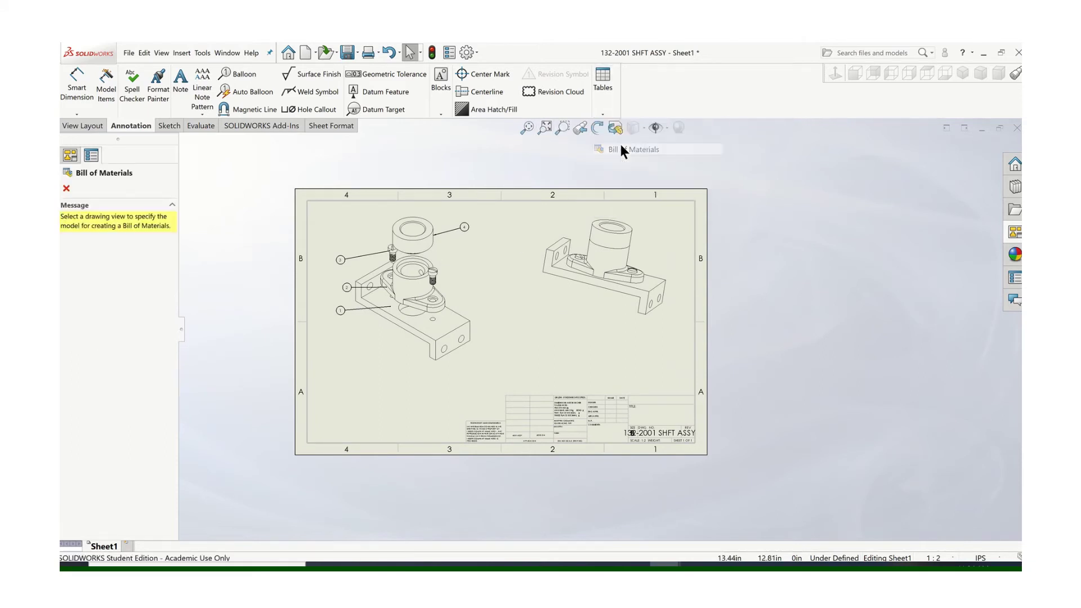
click(467, 270)
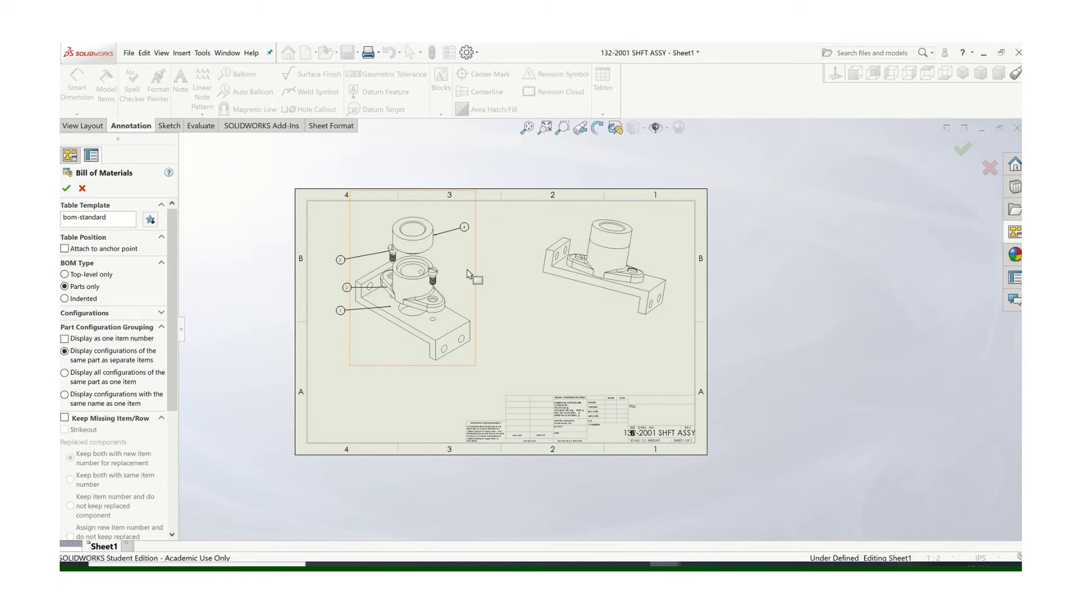
click(64, 189)
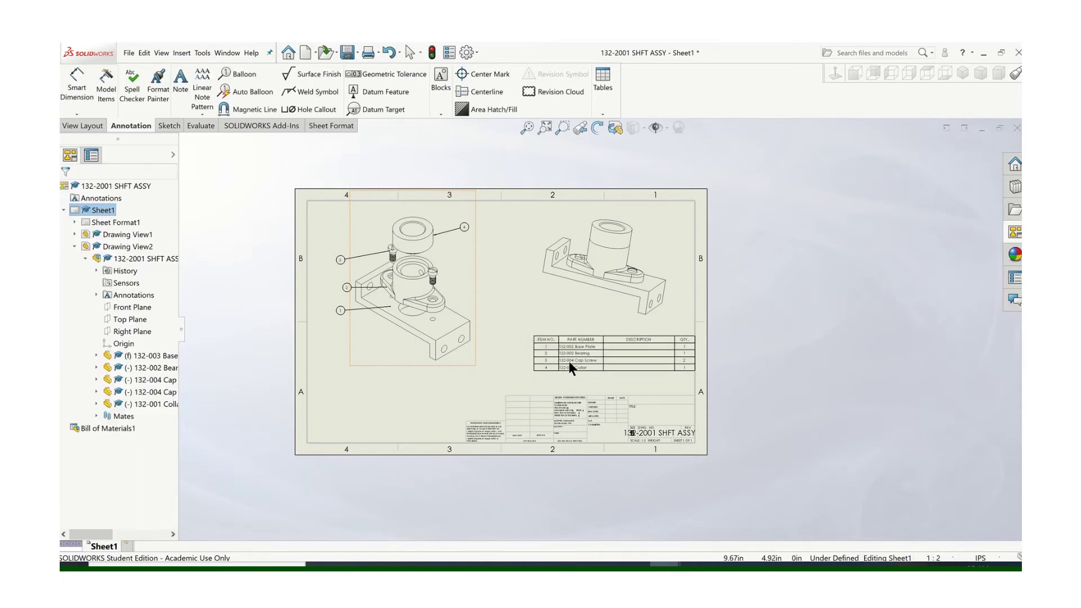
- Move the bill of materials table flush against the title block's upper edge and the sheet's inner border
scroll(579, 361, down, 5)
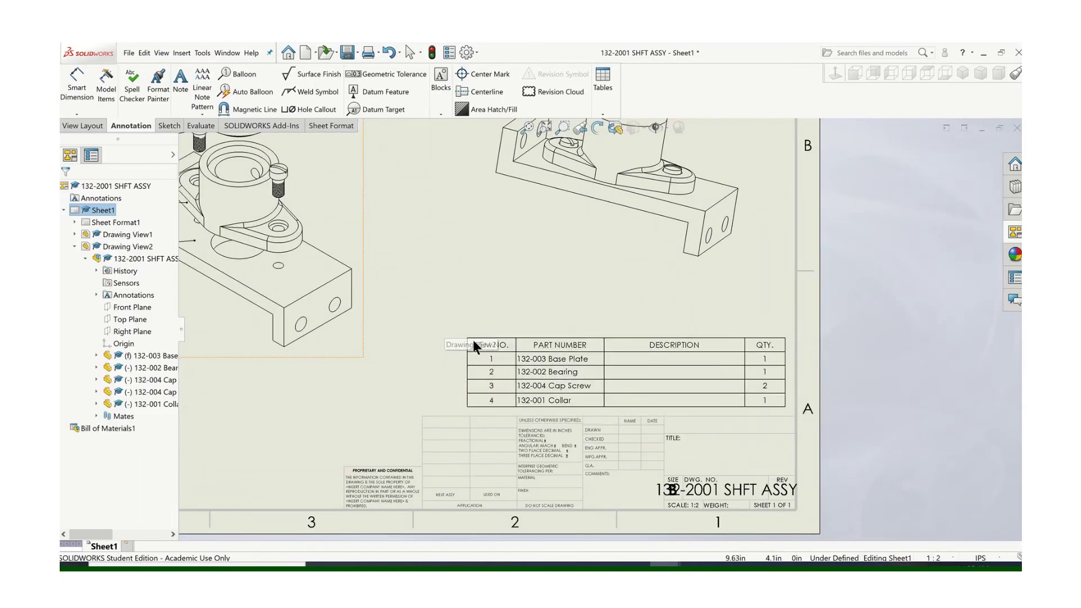
drag(472, 340, 482, 346)
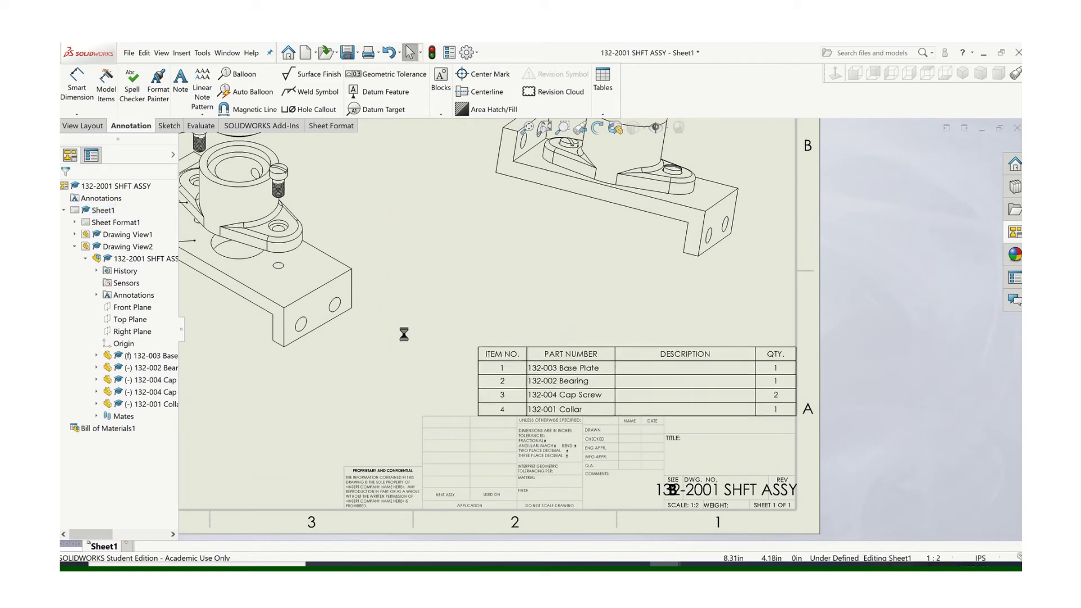
scroll(409, 336, up, 2)
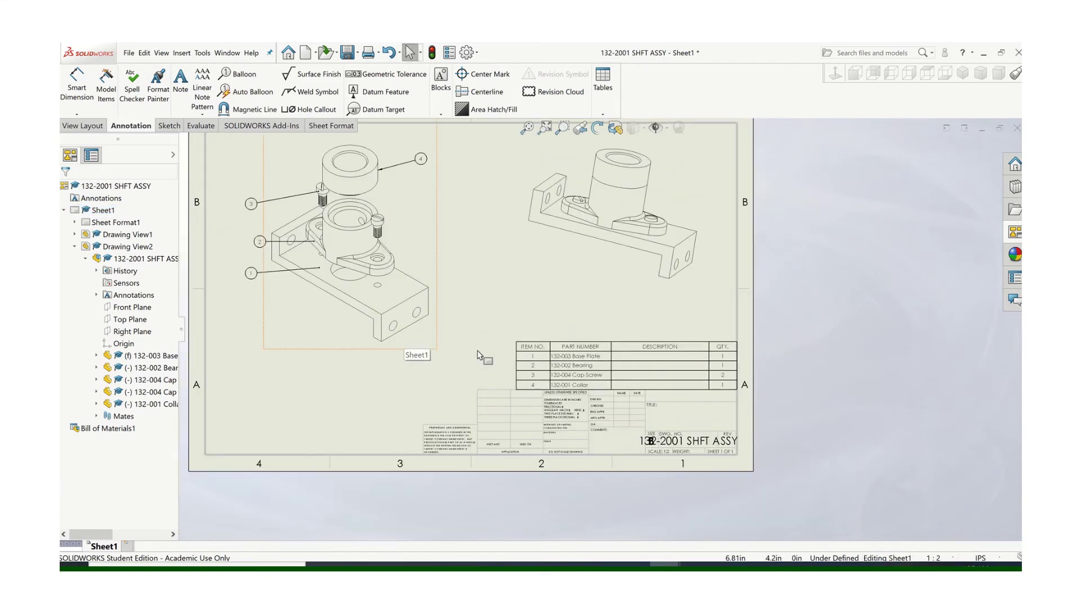
- Enter BASE PLATE and BEARING as the descriptions of items 1 and 2 in the bill of materials
scroll(602, 361, down, 1)
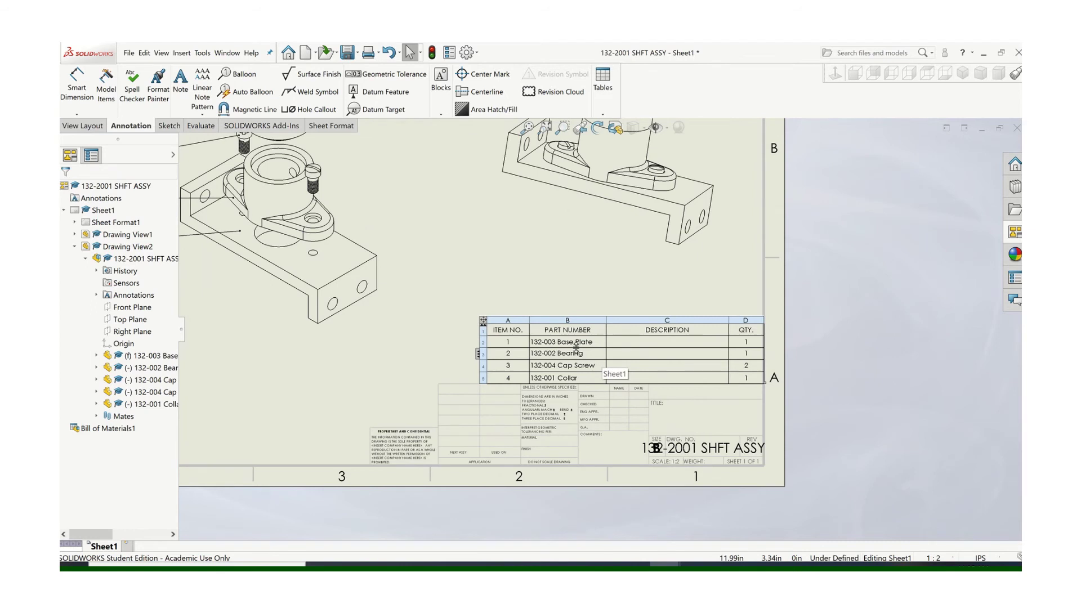
scroll(569, 350, down, 1)
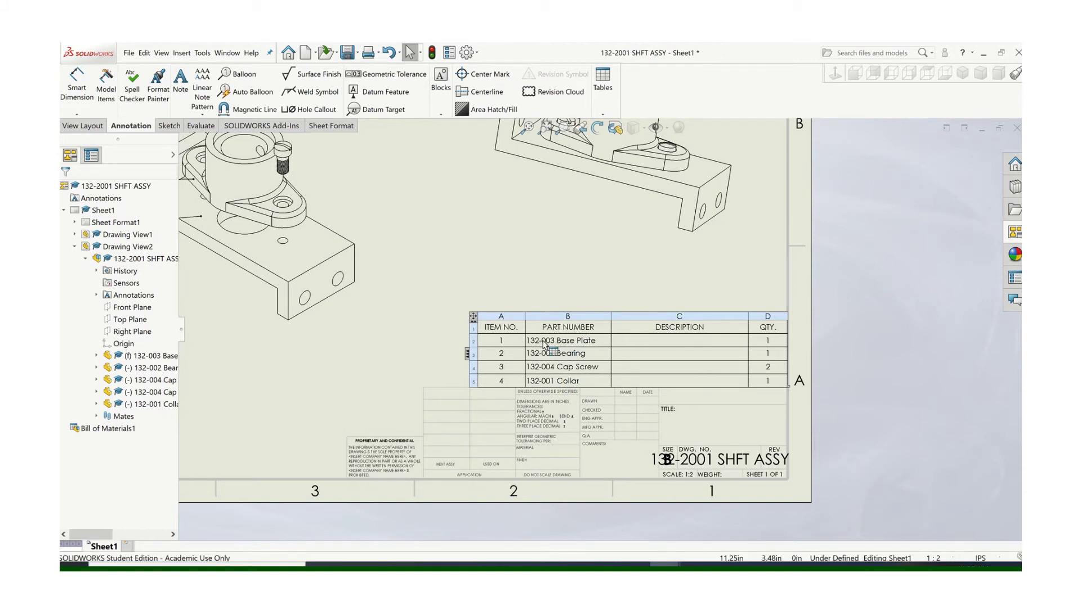
scroll(653, 341, up, 2)
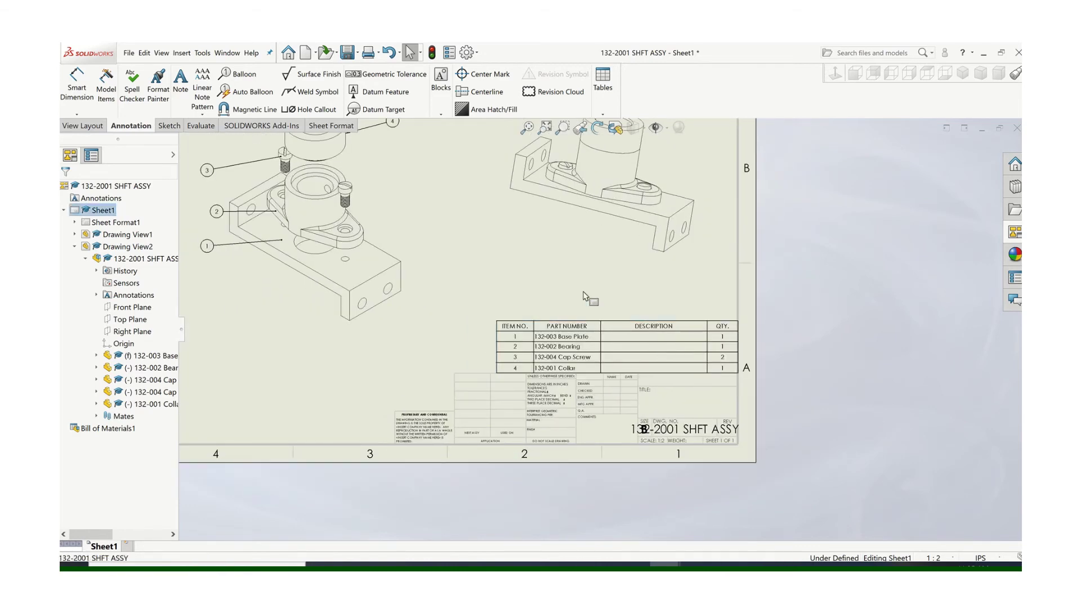
double_click(640, 343)
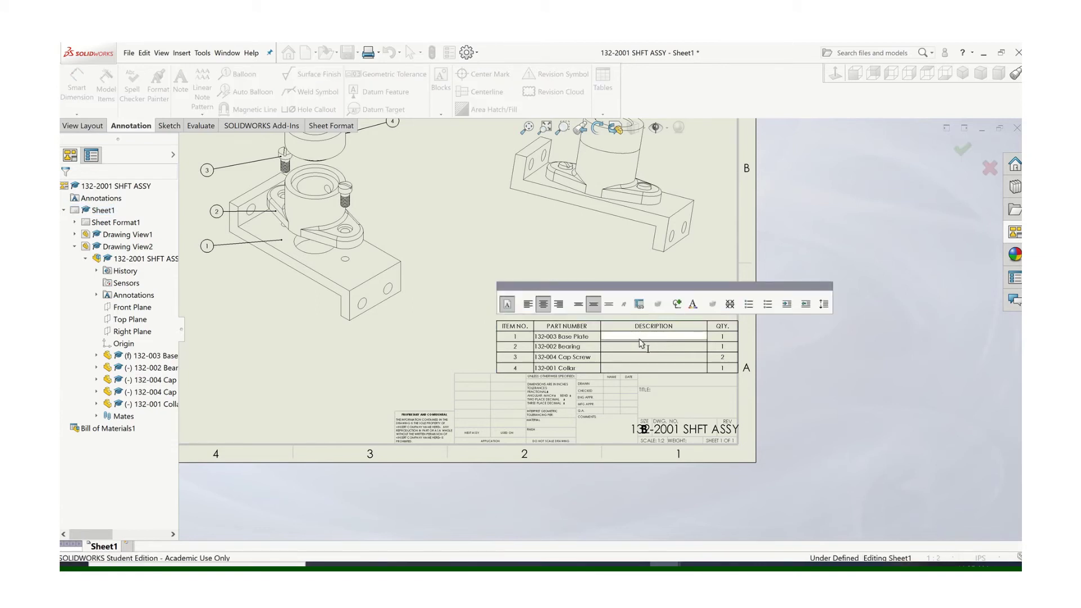
text(BASE PLATEW)
key(BackSpace)
click(638, 349)
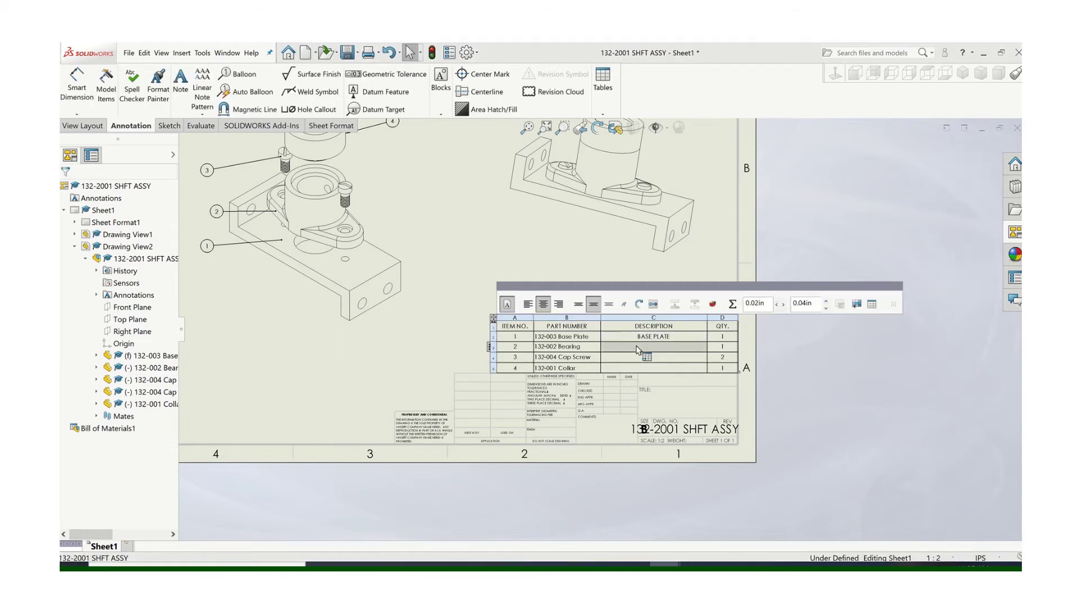
double_click(638, 349)
text(b)
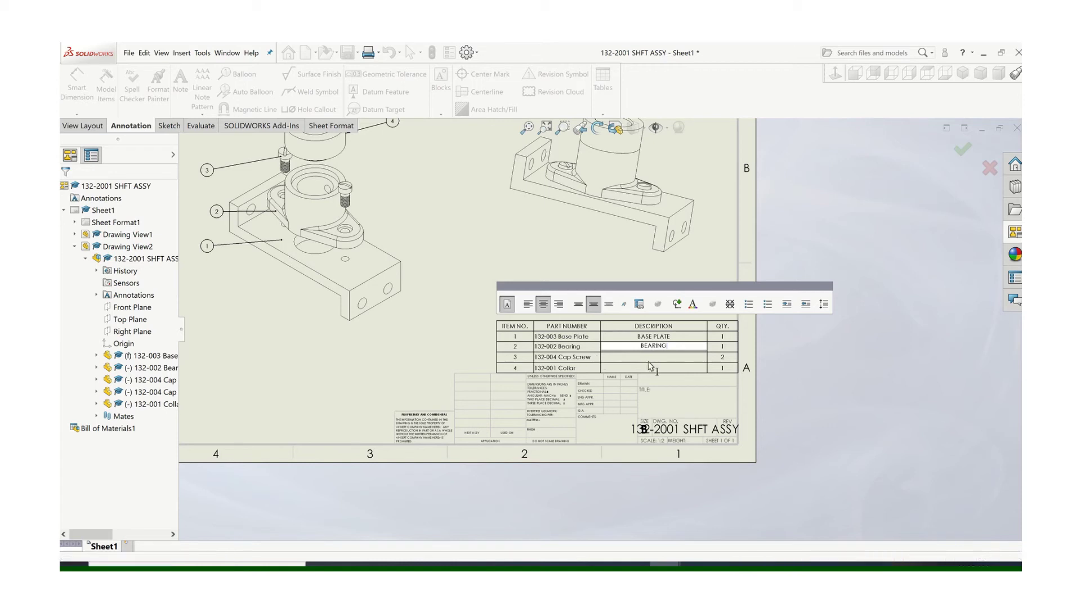
- Enter CAP SCREW and COLLAR as the descriptions of items 3 and 4 in the bill of materials
click(651, 361)
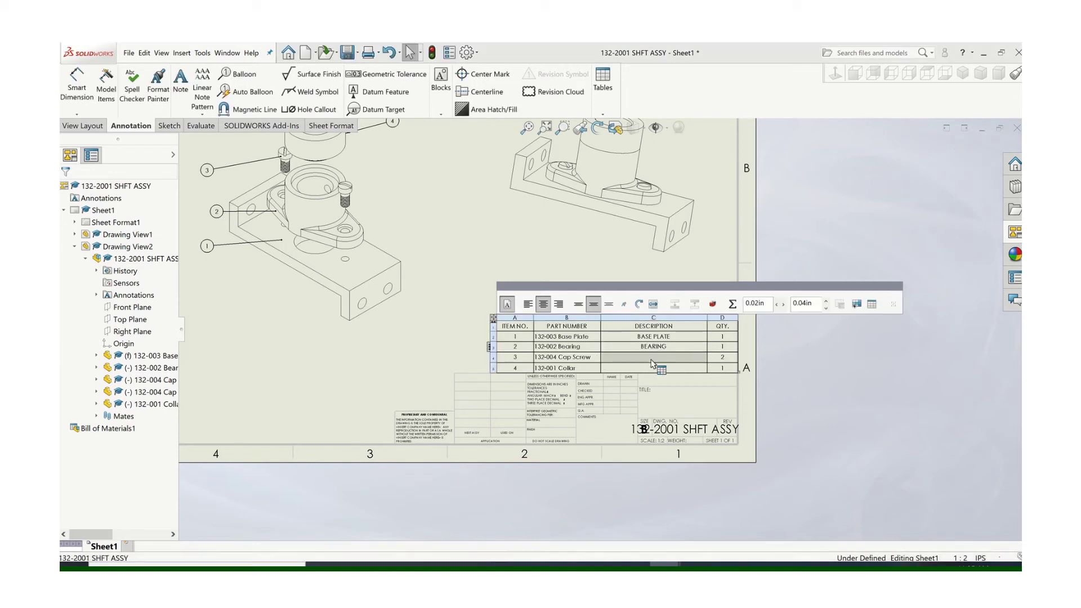
double_click(652, 361)
text(CAP)
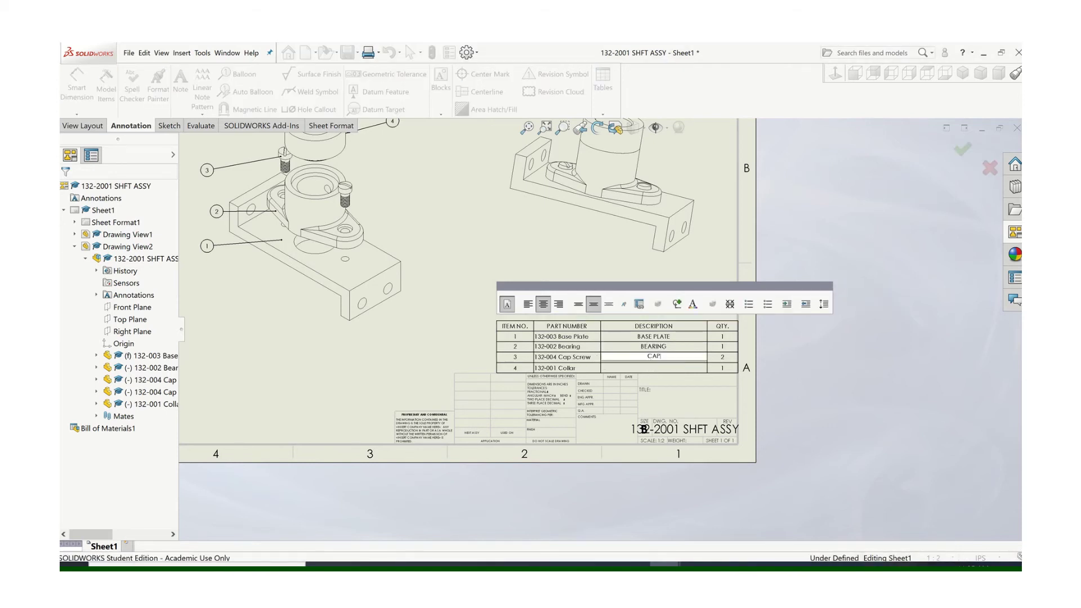
text( SCREW)
click(648, 371)
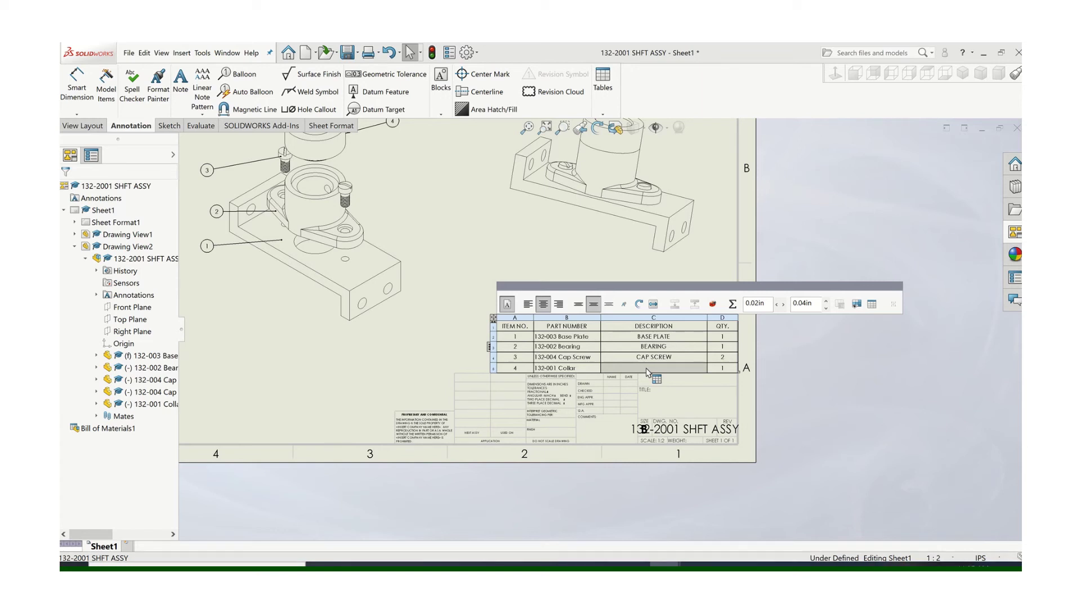
text(COLLAR)
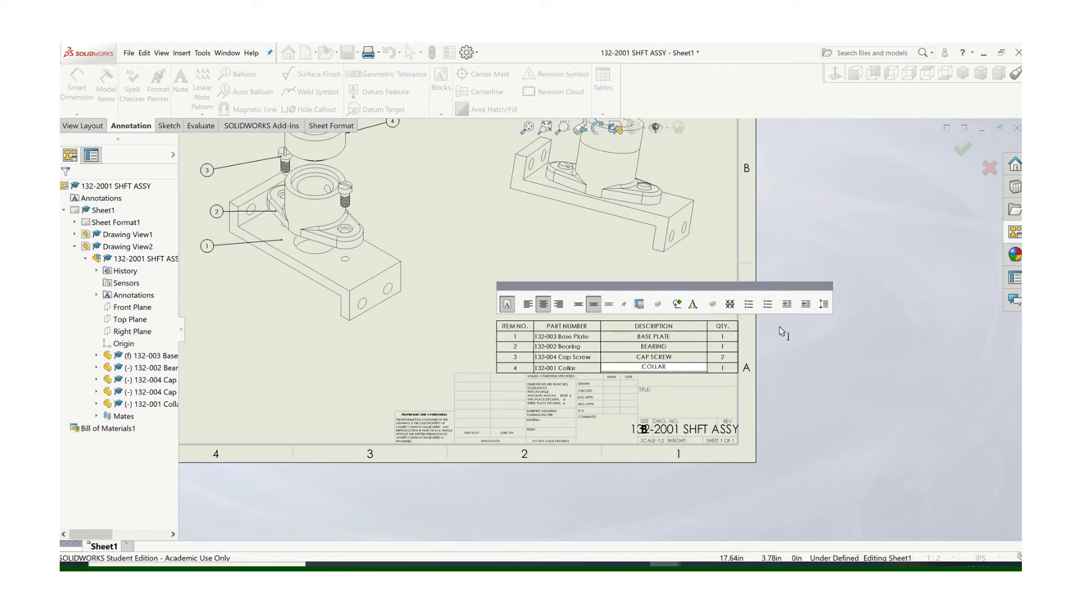
click(783, 332)
- Place a note reading SHAFT SUPPORT ASSEMBLY in the title block's TITLE field
key(f)
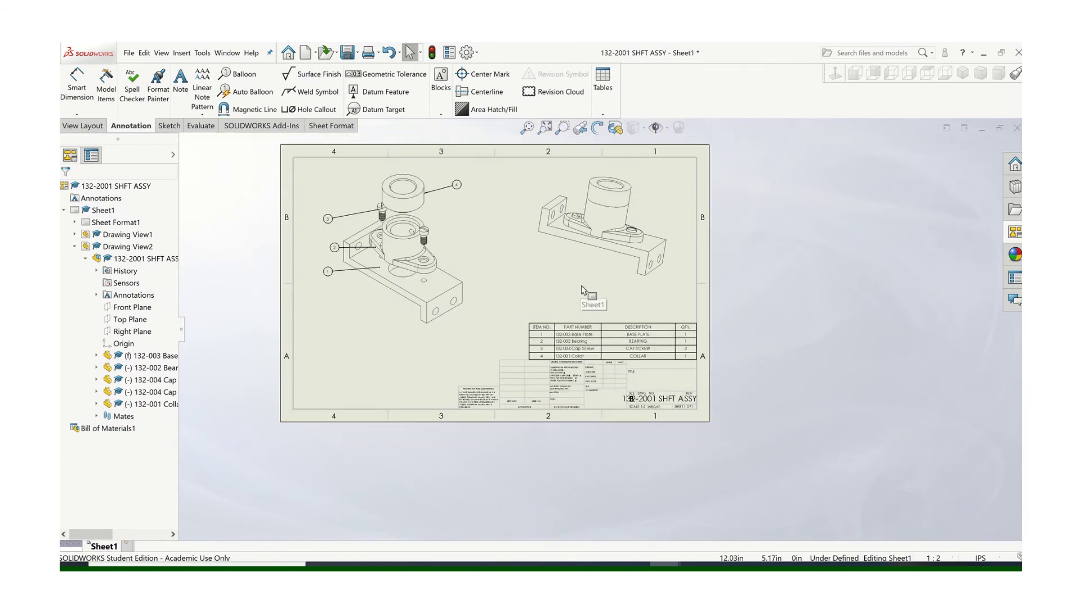
mouse_move(583, 291)
middle_down()
mouse_move(650, 328)
mouse_move(624, 306)
middle_up()
scroll(690, 399, down, 1)
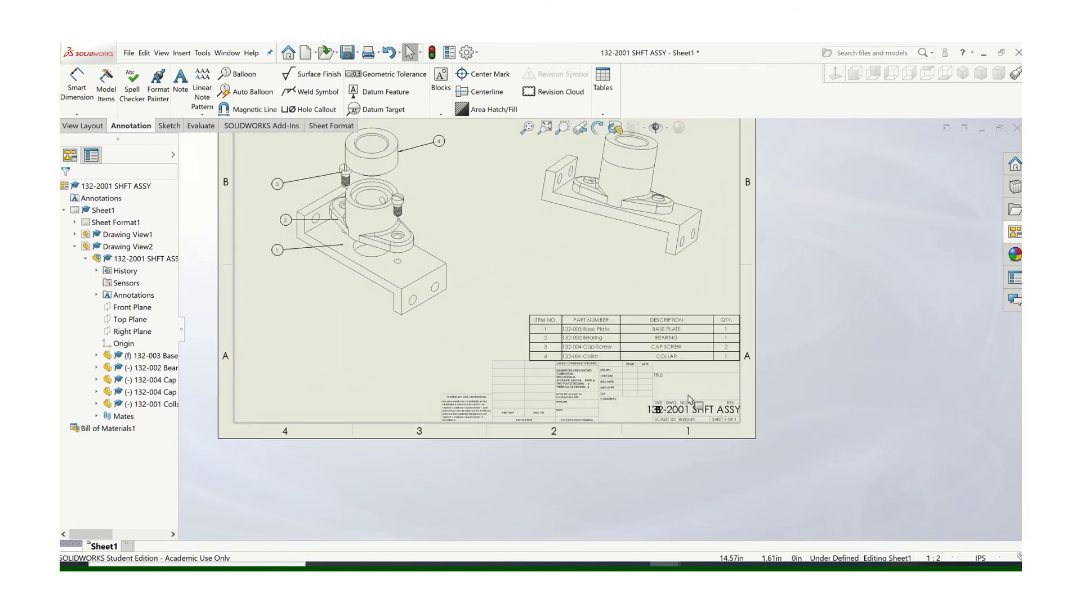
click(180, 82)
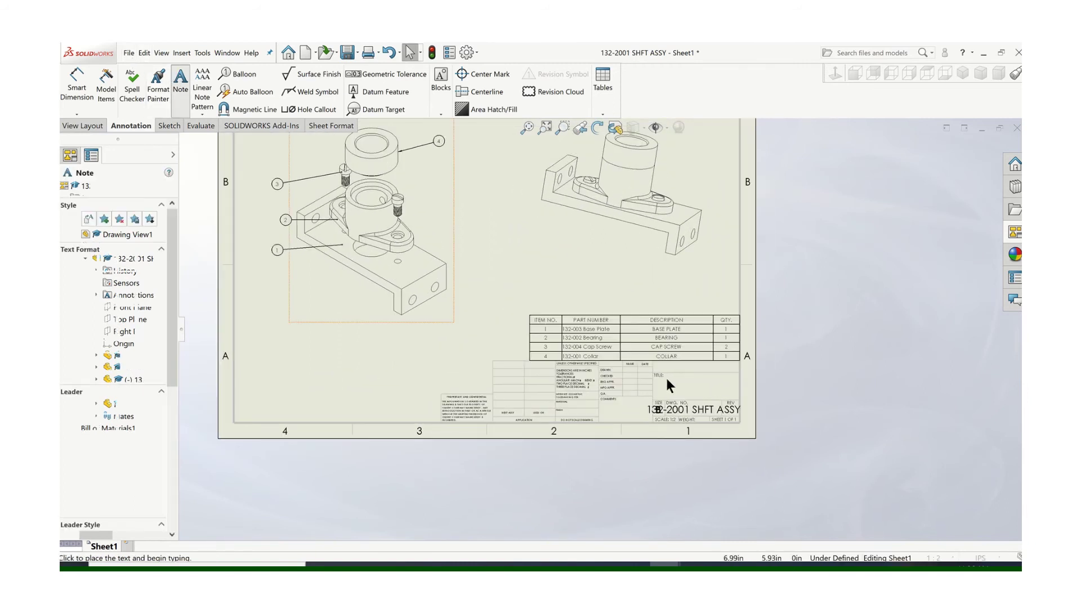
scroll(666, 377, down, 1)
click(680, 389)
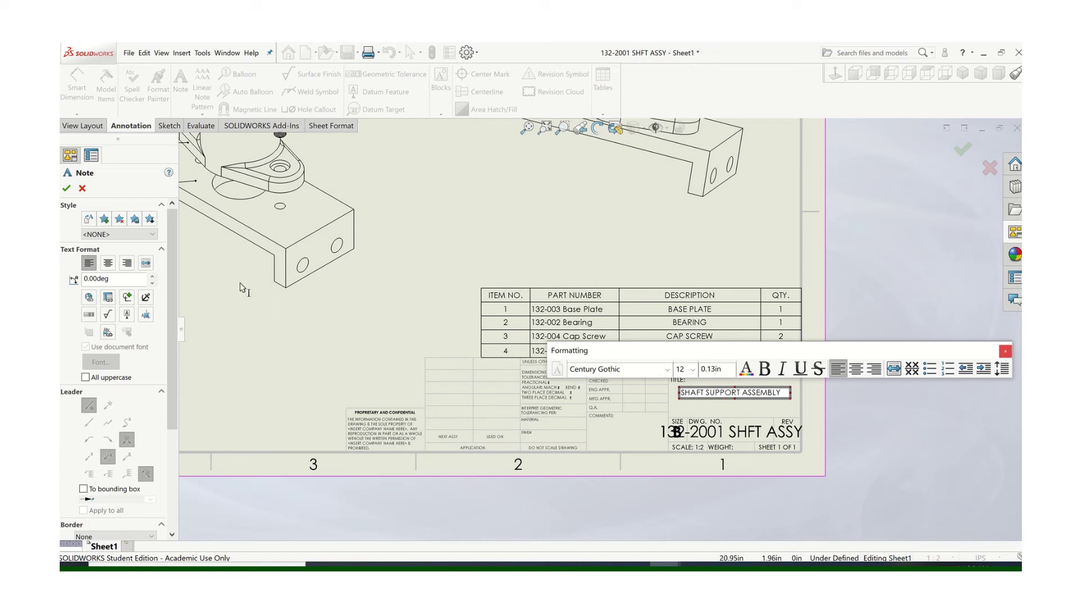
click(66, 188)
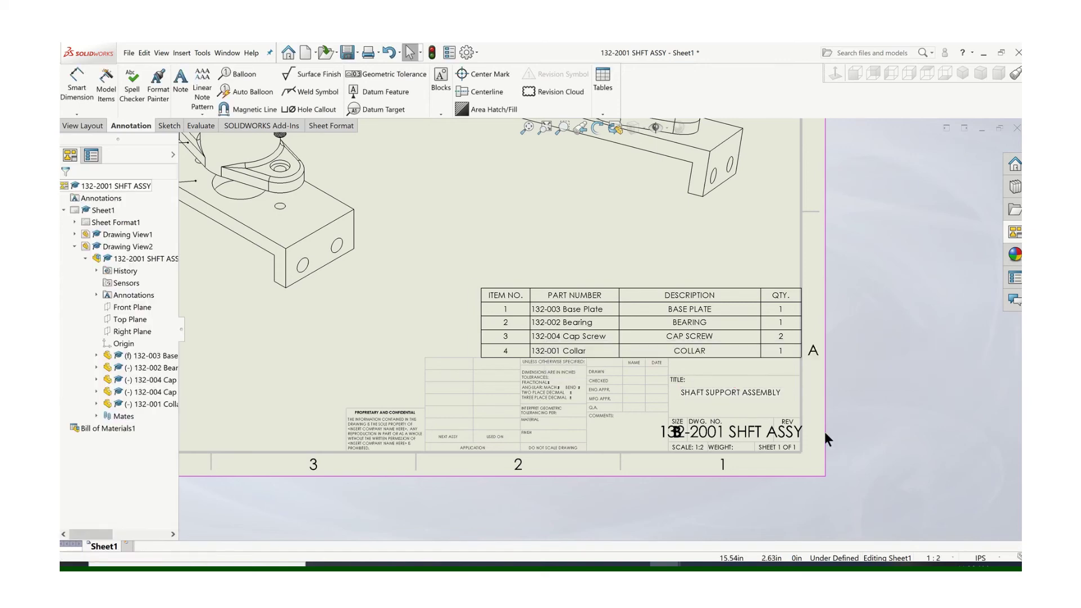
- Open the sheet format for editing so the title block's own text can be changed
scroll(603, 329, down, 2)
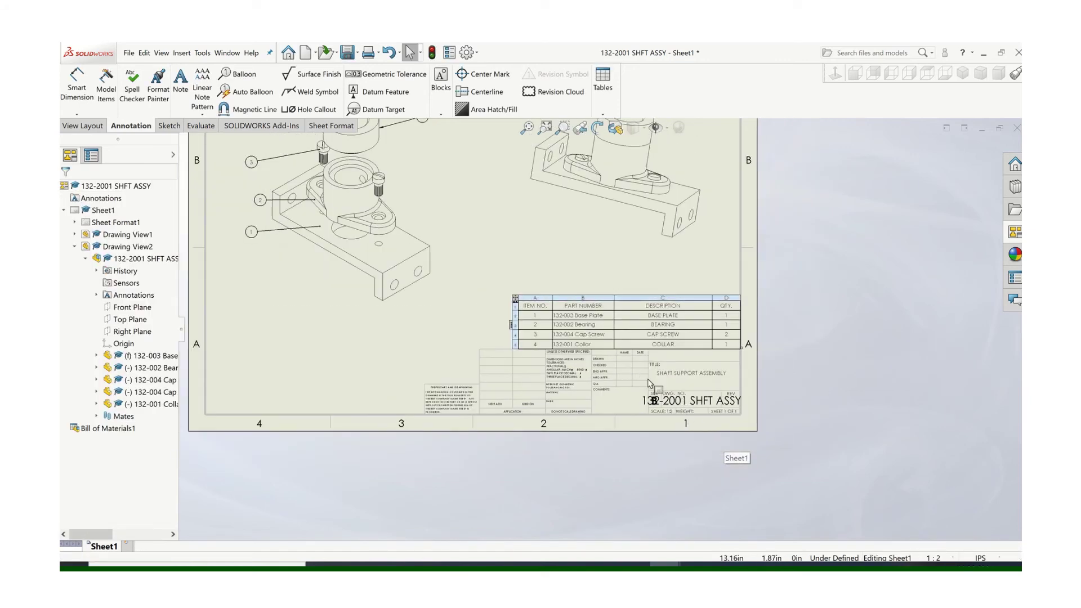
scroll(677, 404, down, 4)
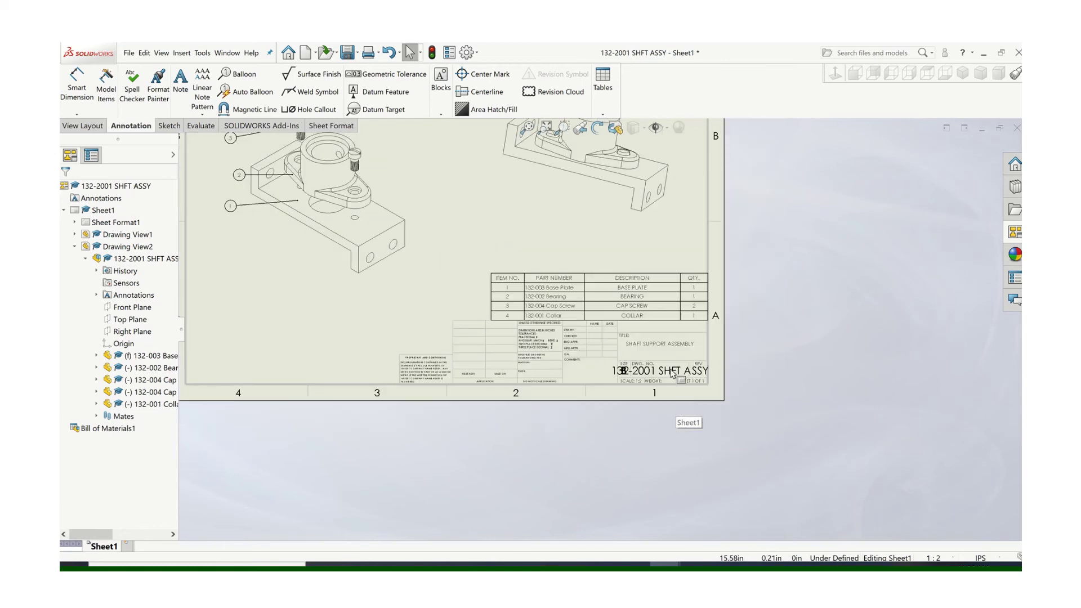
scroll(761, 376, up, 1)
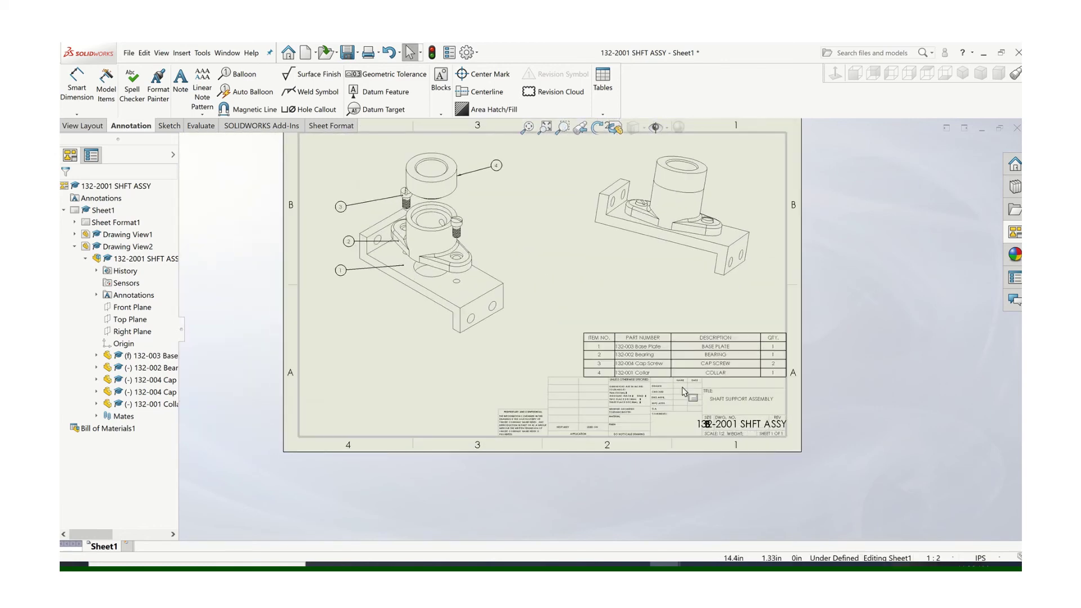
right_click(120, 228)
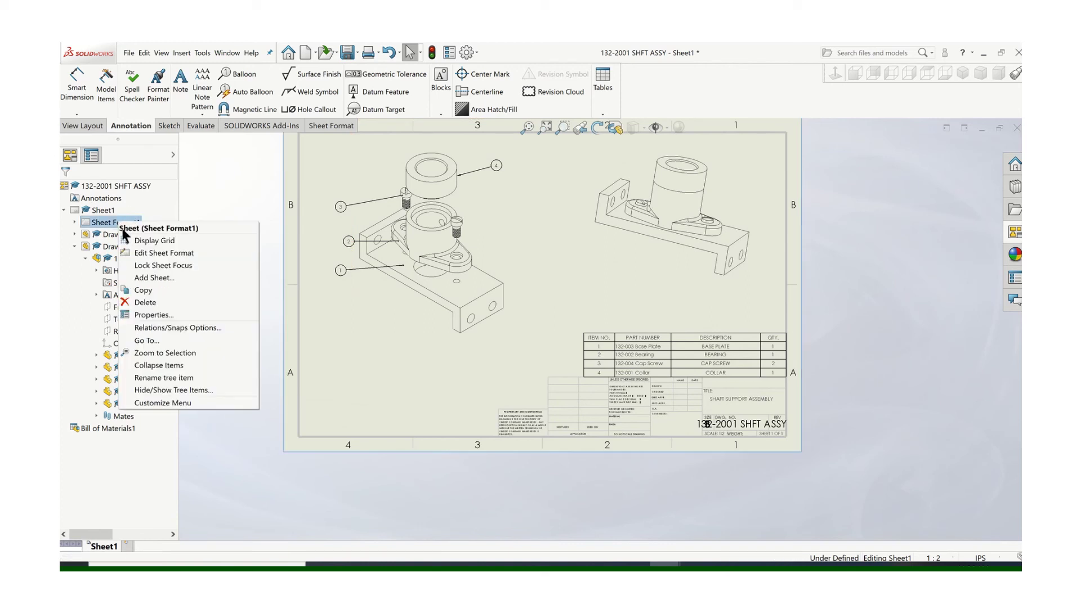
click(139, 253)
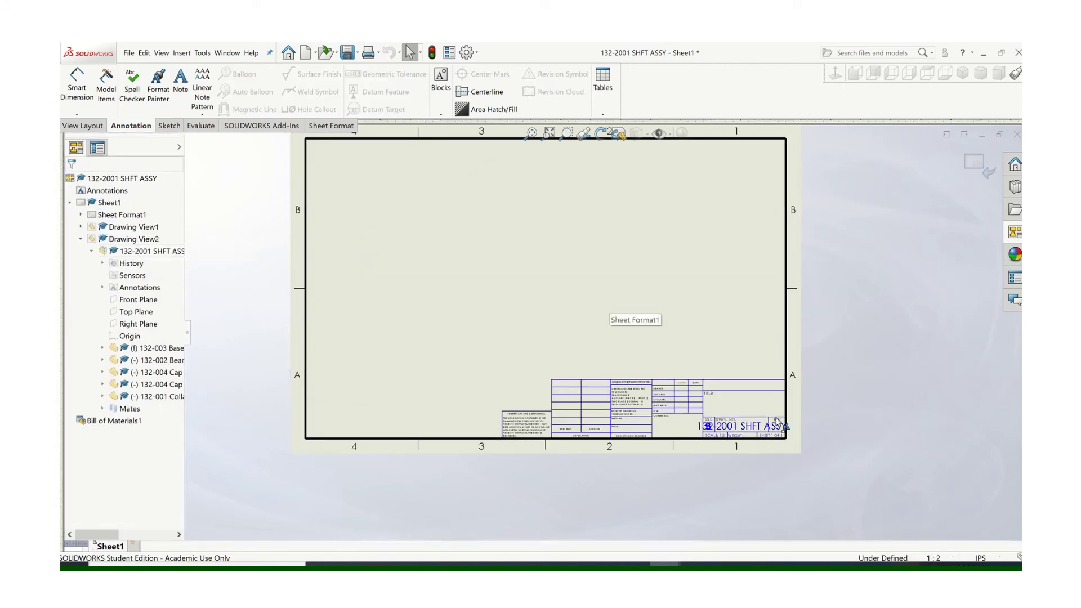
- Set the font size of the 132-2001 SHFT ASSY drawing number note in the title block to 16
click(733, 428)
double_click(734, 429)
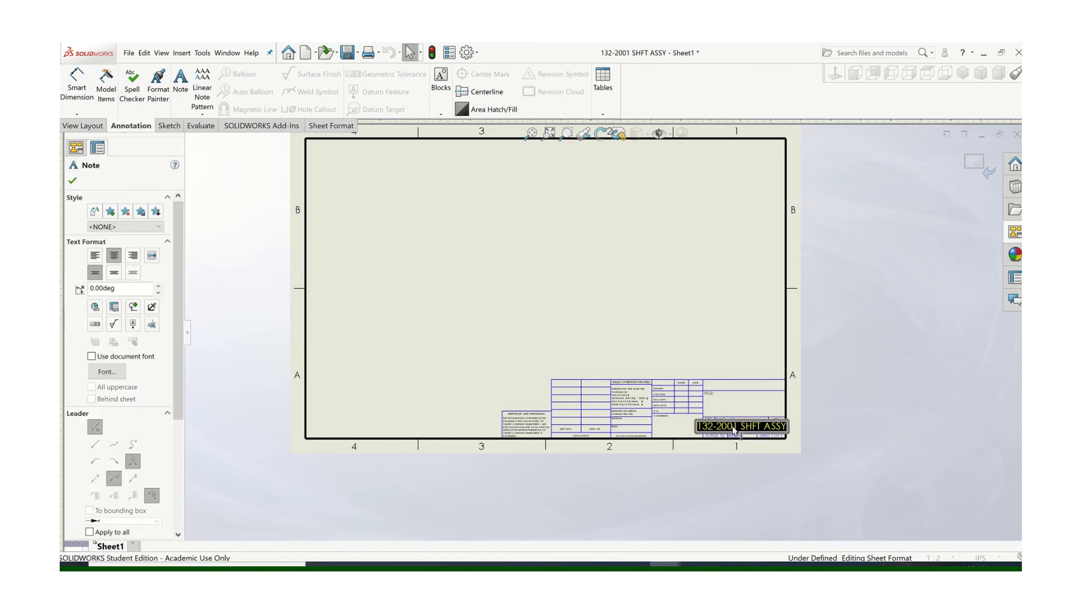
click(703, 403)
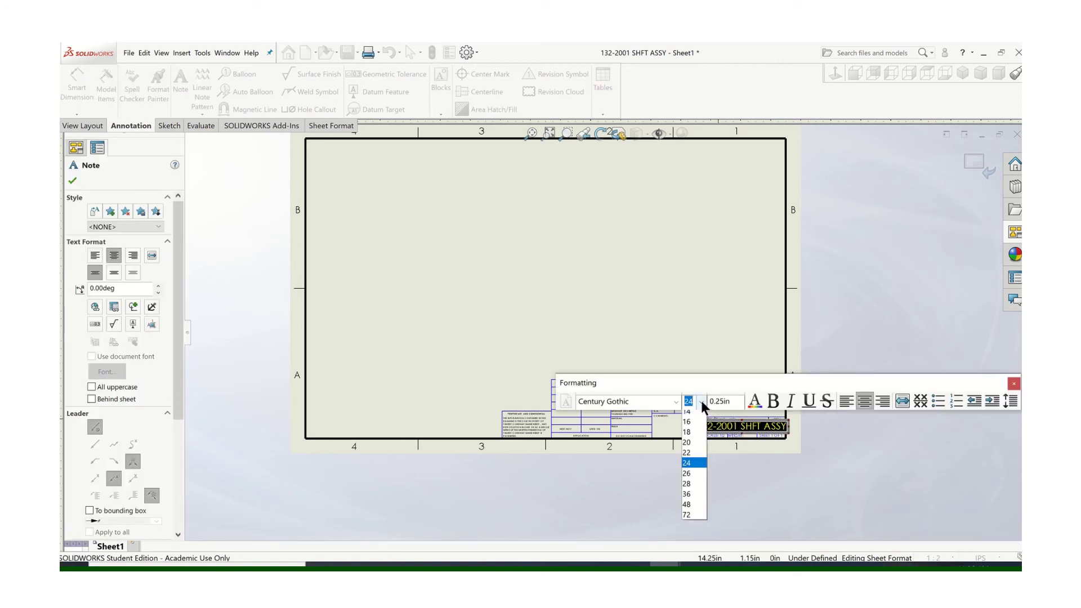
click(691, 479)
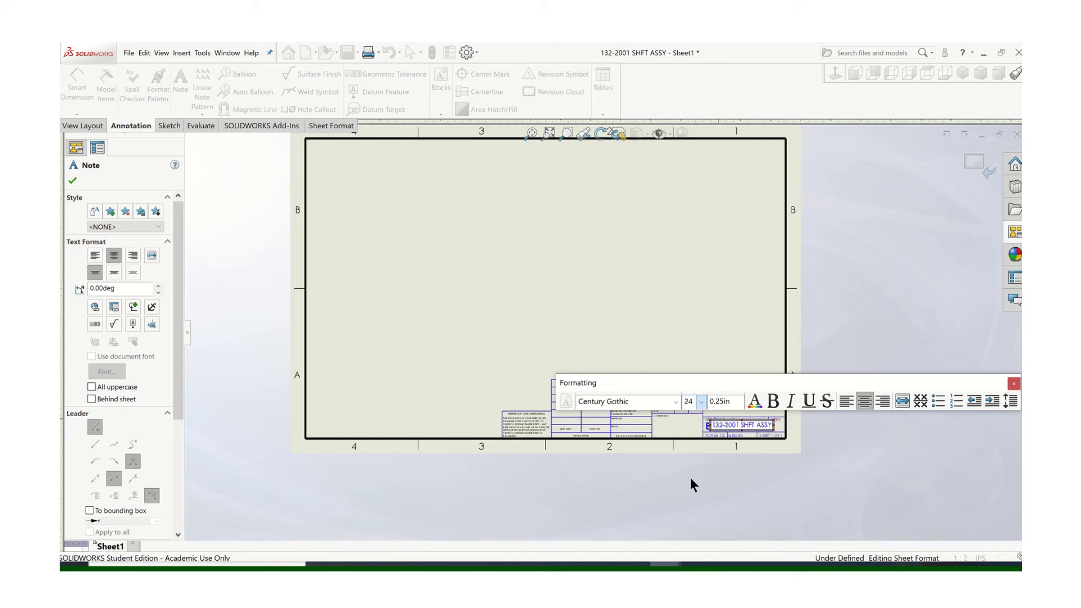
scroll(761, 459, down, 2)
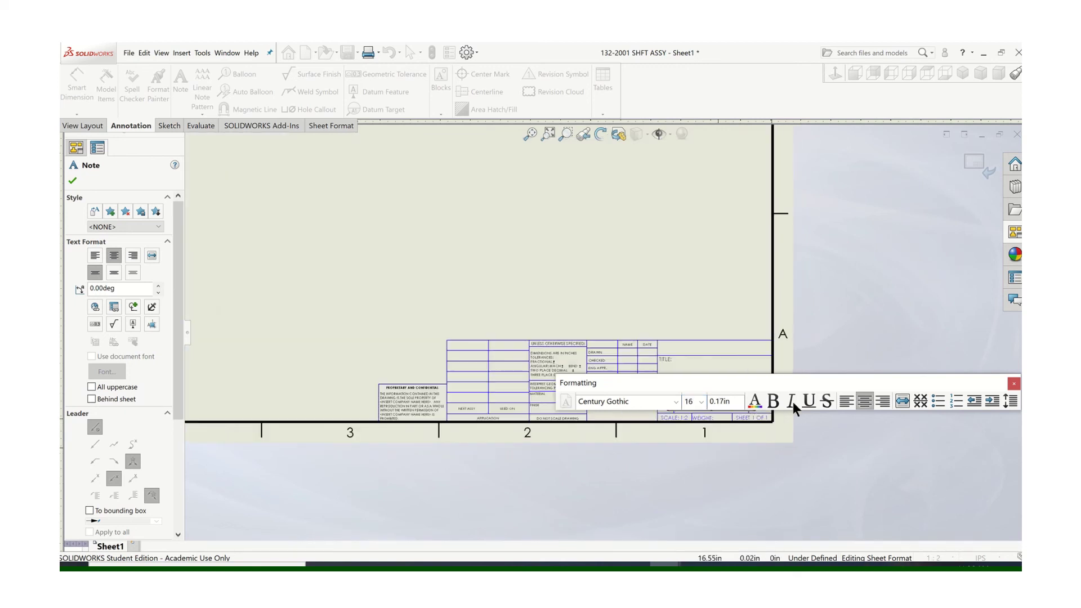
scroll(767, 434, down, 2)
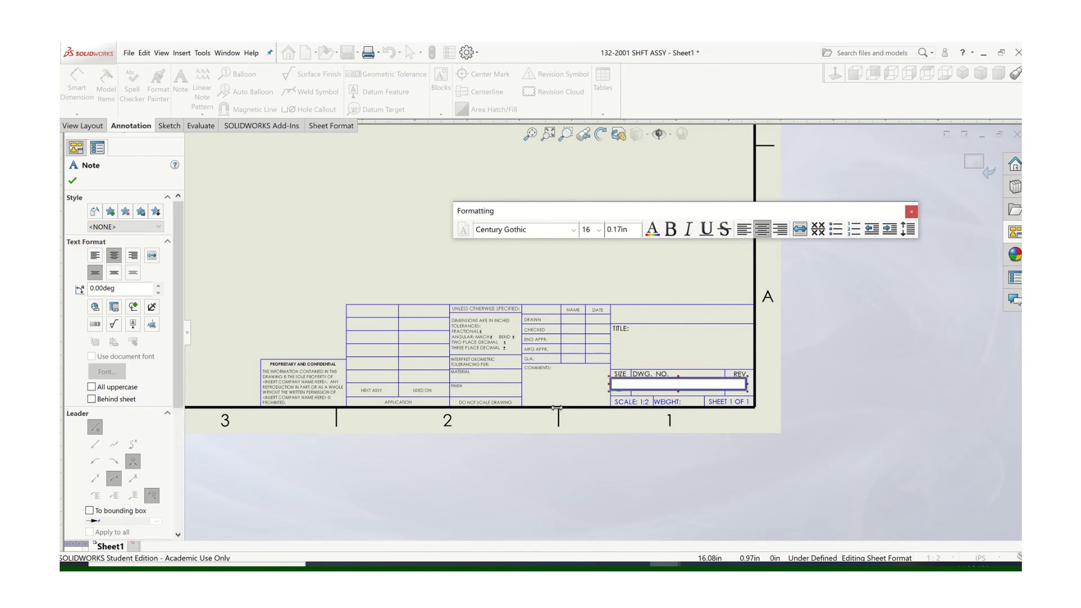
- Shift the drawing number note clear of the sheet size letter into the DWG. NO. field, and return to editing the sheet
drag(734, 384, 615, 382)
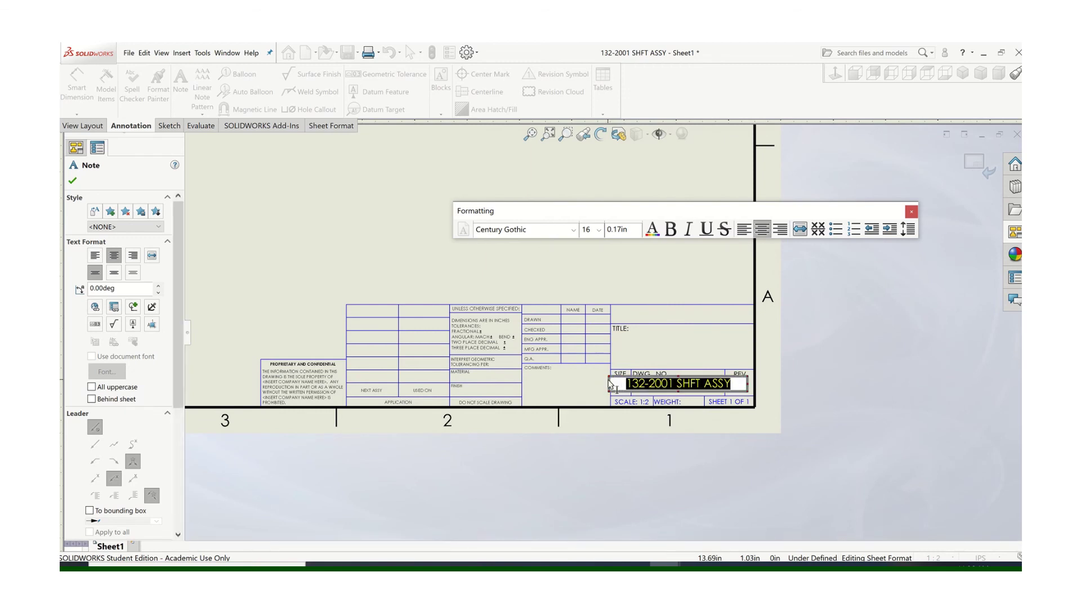
drag(610, 383, 622, 385)
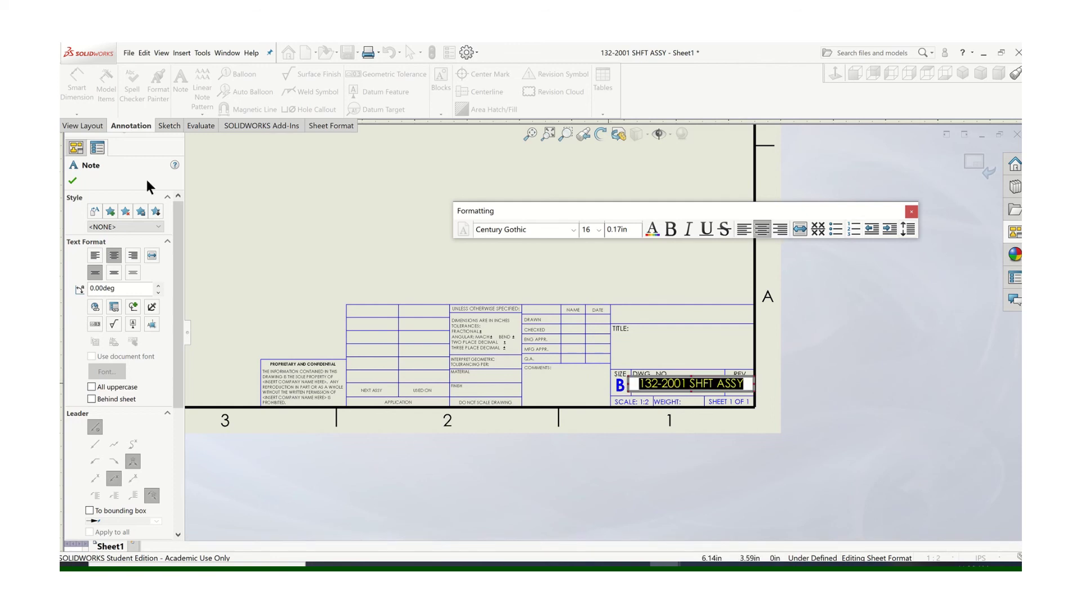
click(73, 181)
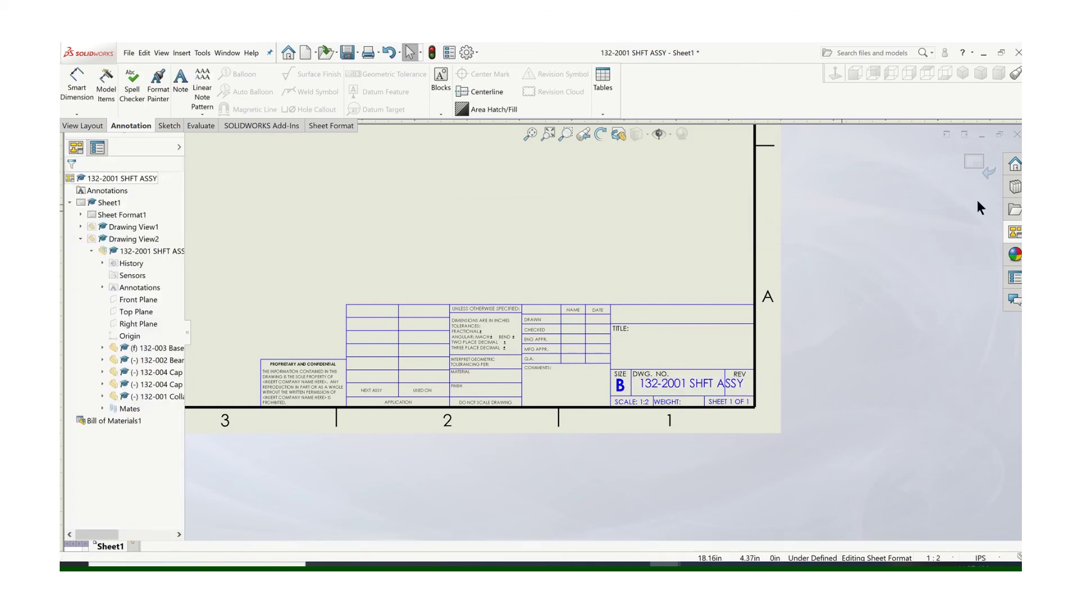
click(978, 157)
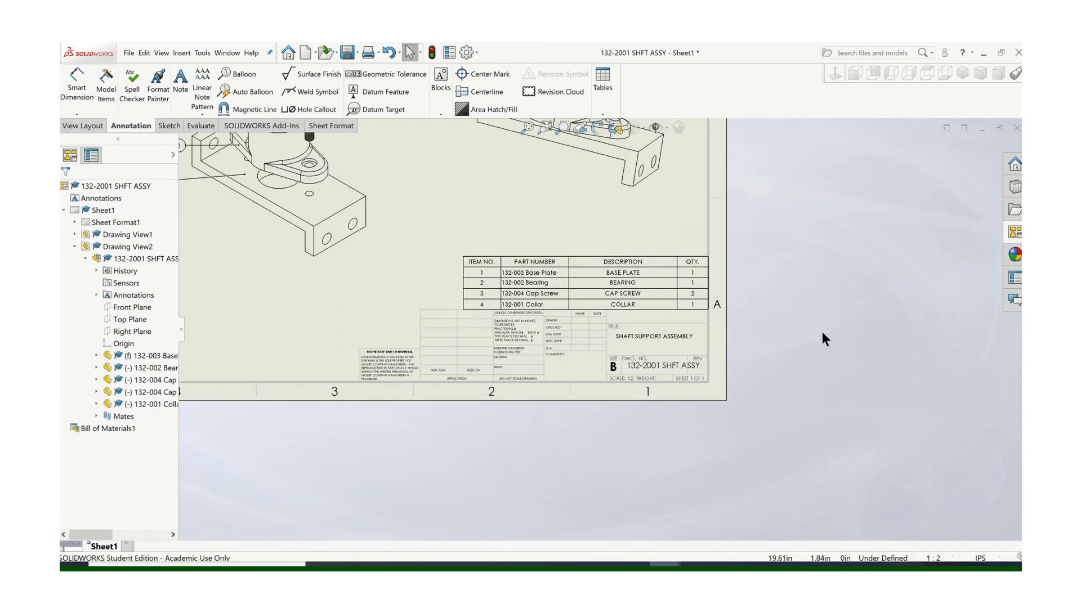
scroll(600, 300, up, 3)
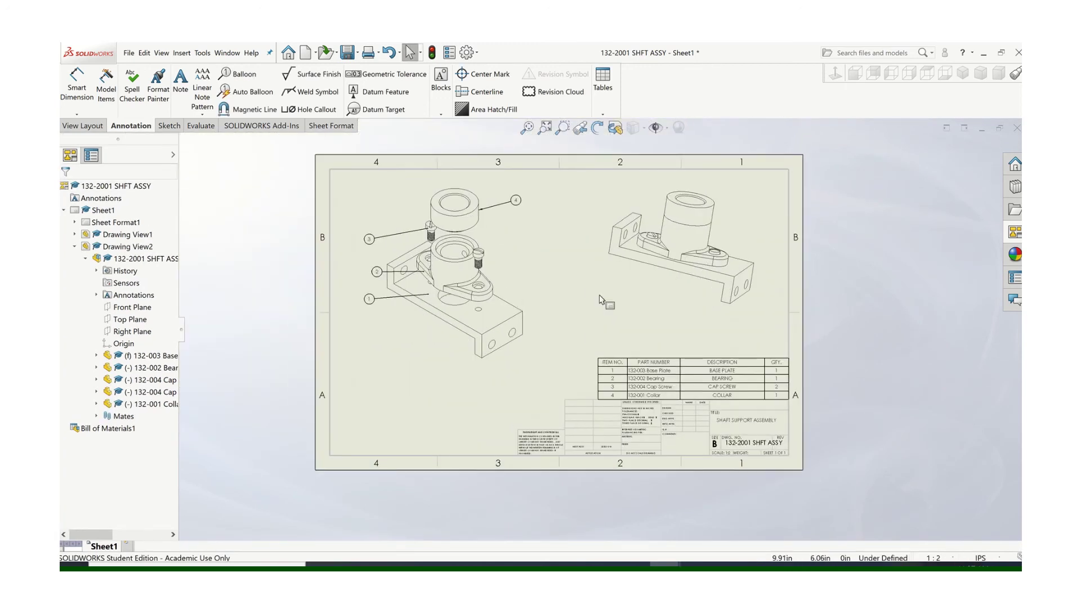
scroll(599, 300, down, 2)
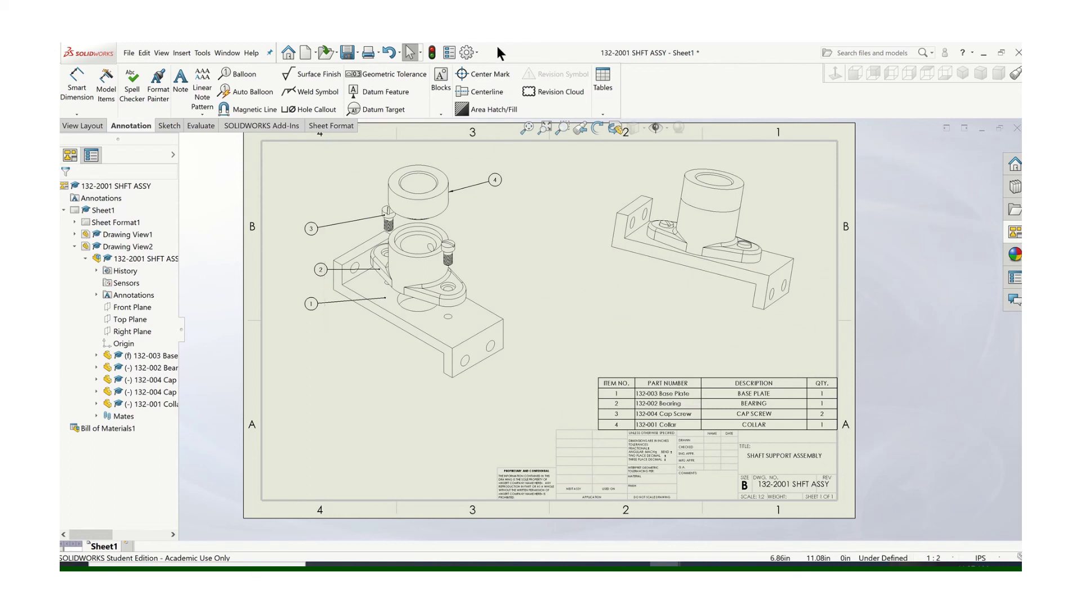
mouse_move(487, 45)
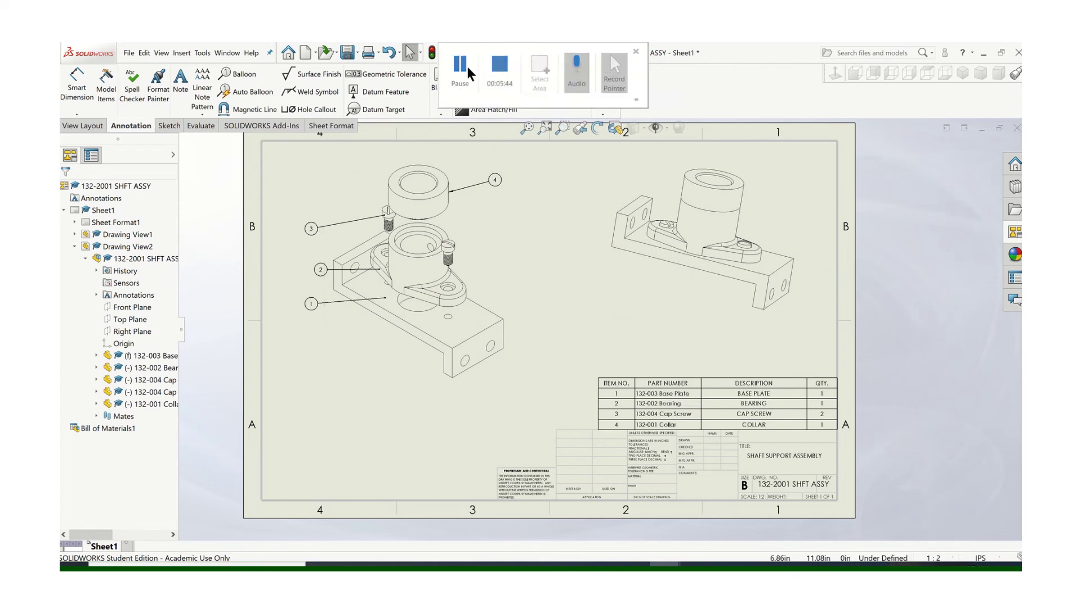